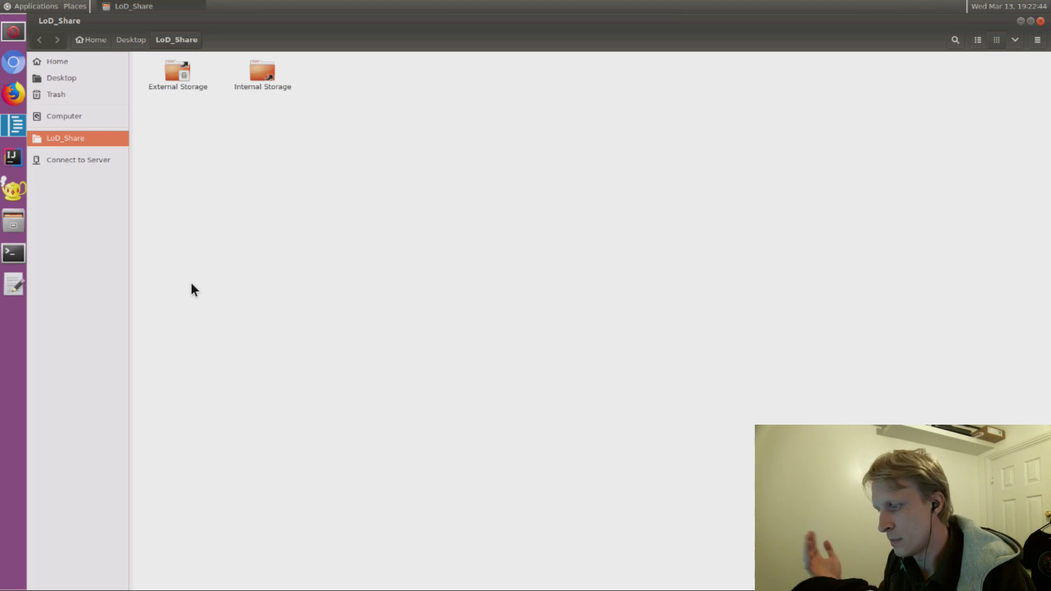
- Open a new Chromium window and search Google for 'weather london'
left_click(15, 63)
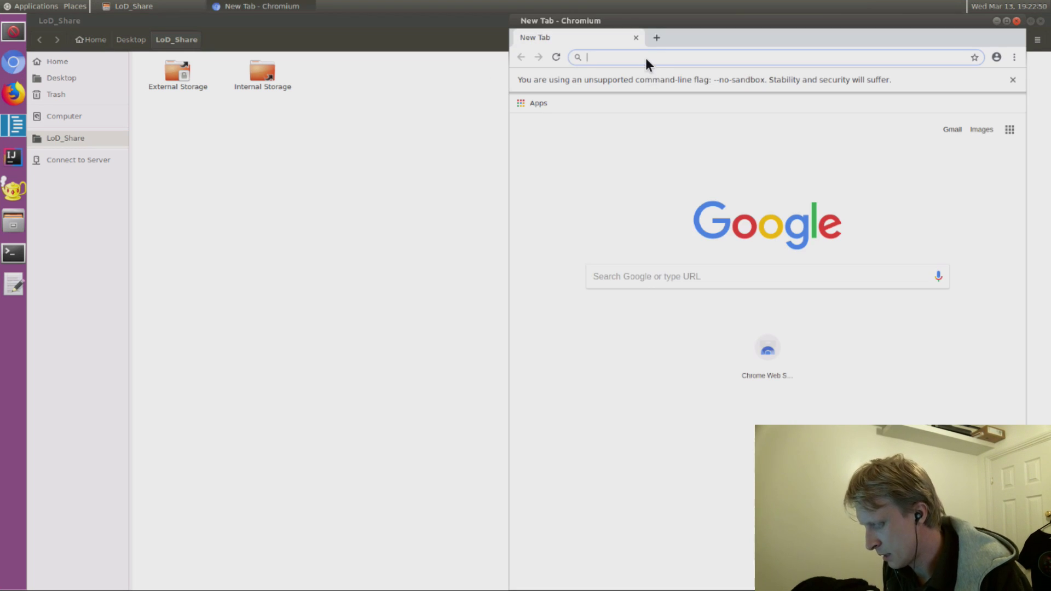
type("weather london")
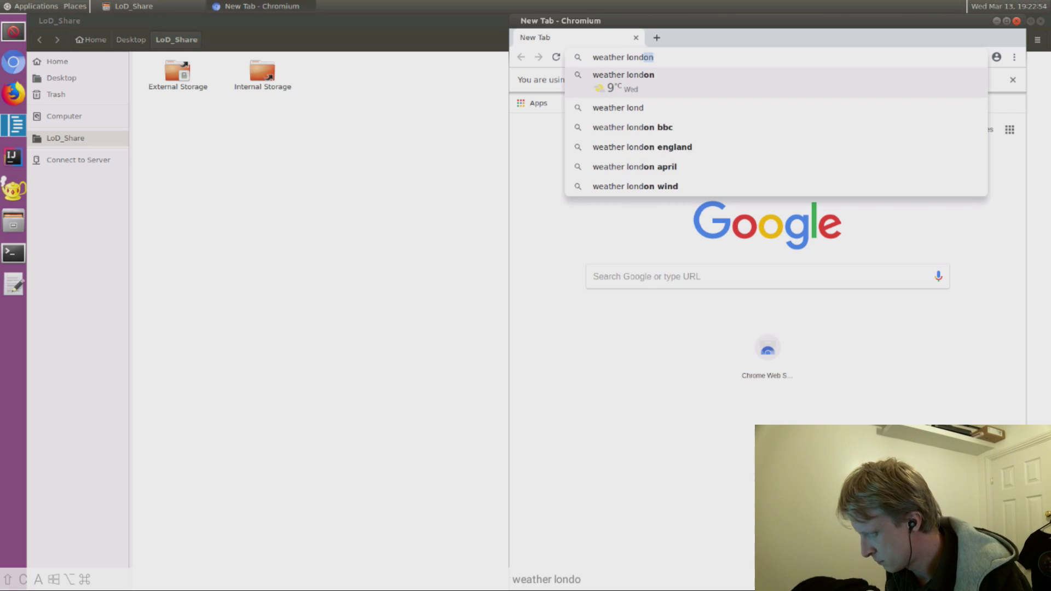
key("Return")
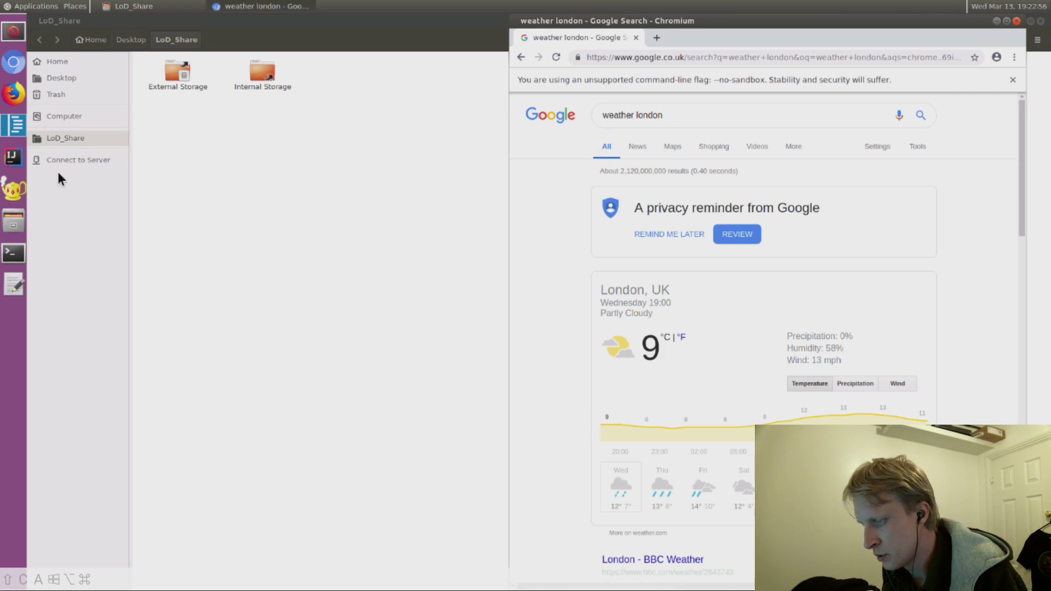
- Browse the Desktop and LoD_Share folders, then open a Terminal and start a sudo command
left_click(74, 80)
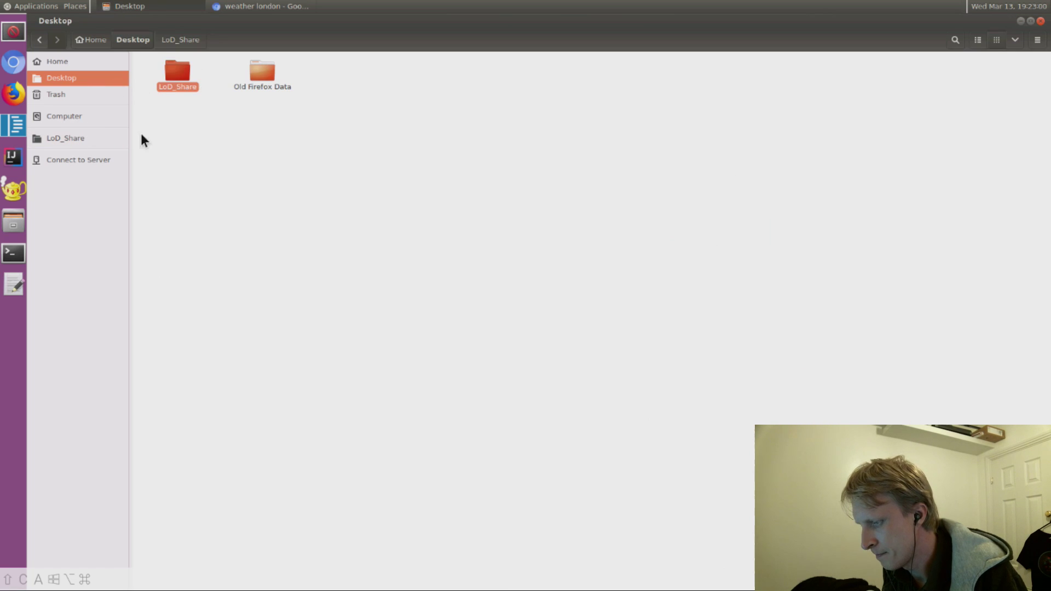
left_click(62, 138)
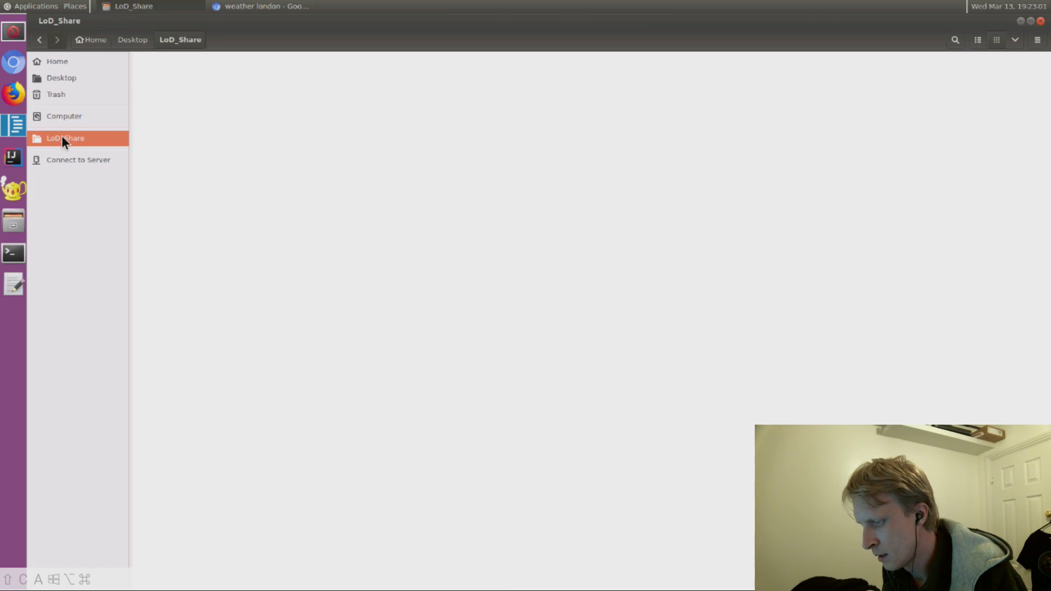
left_click(14, 253)
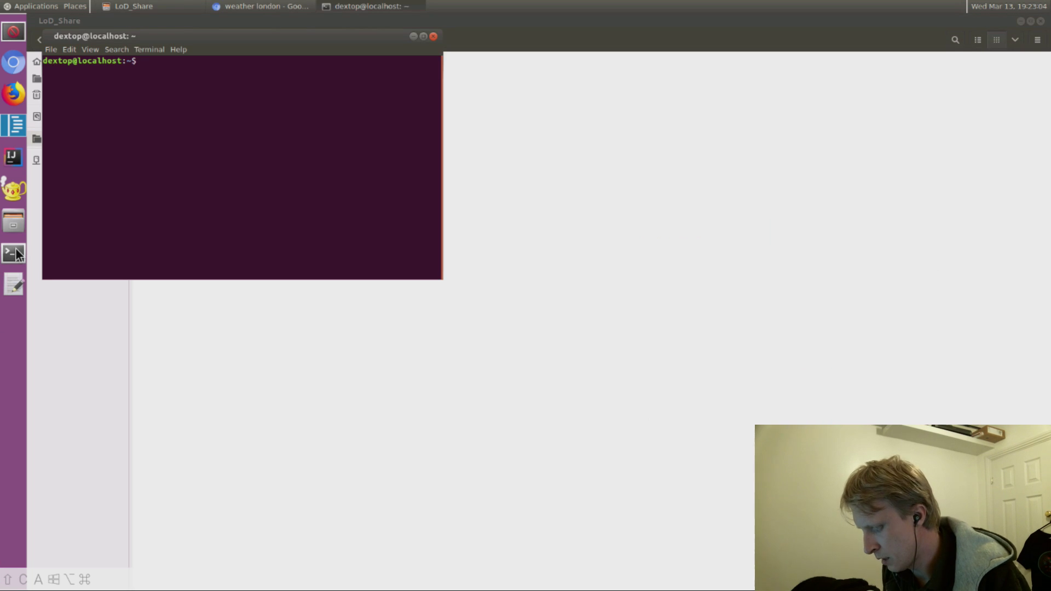
type("sudo ")
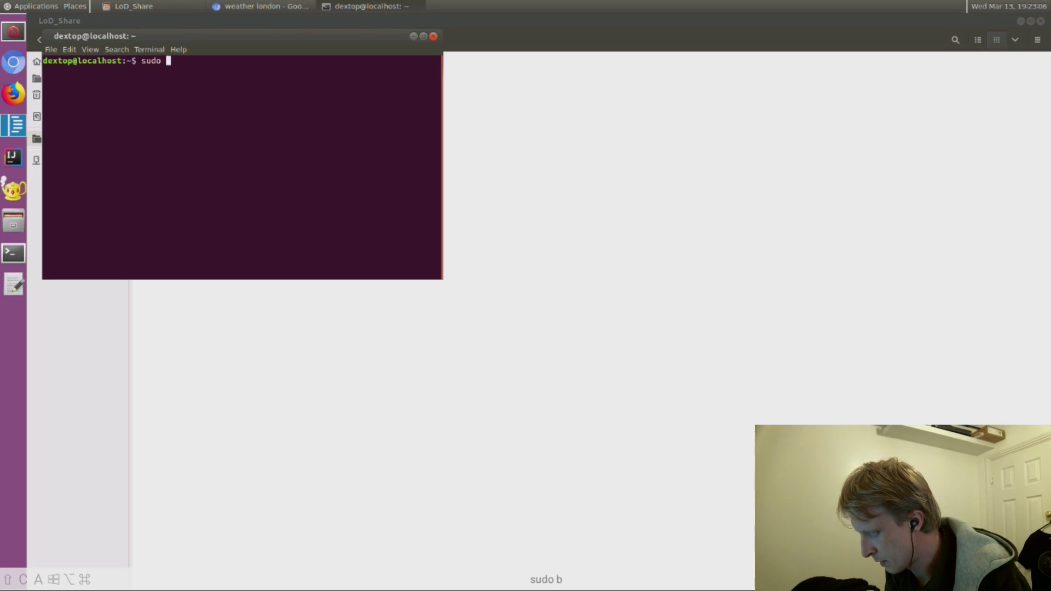
type("bkjbkbkg")
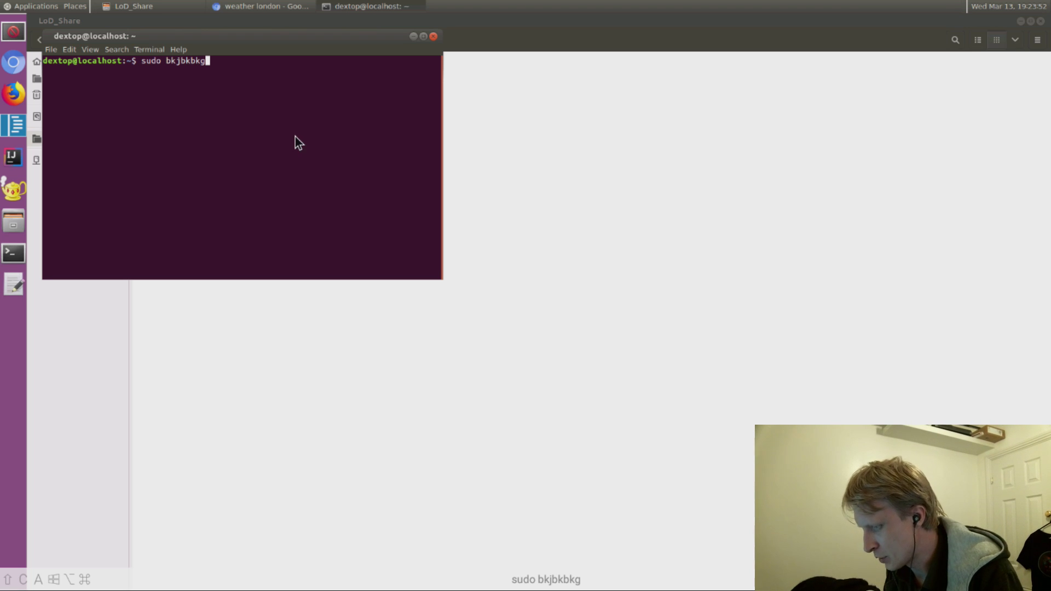
mouse_move(833, 5)
left_click(1038, 8)
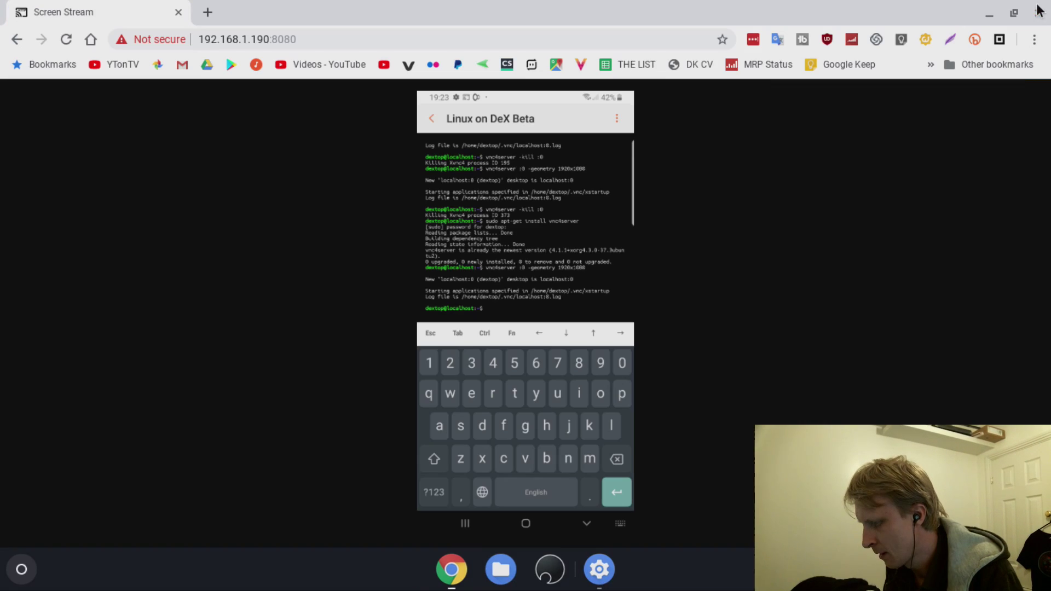
left_click(599, 569)
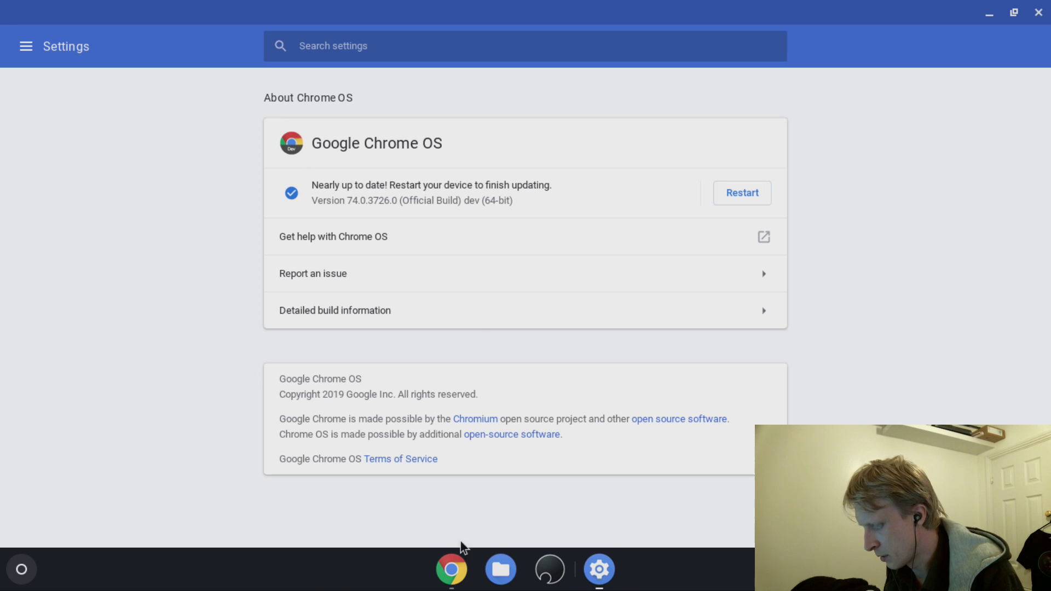
key("super")
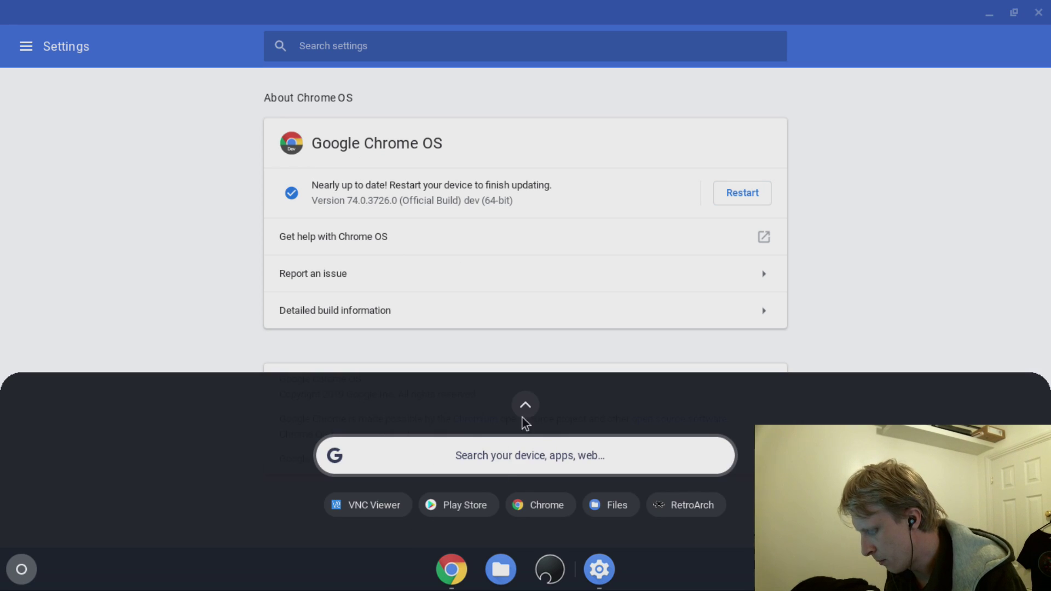
left_click(524, 415)
key("super")
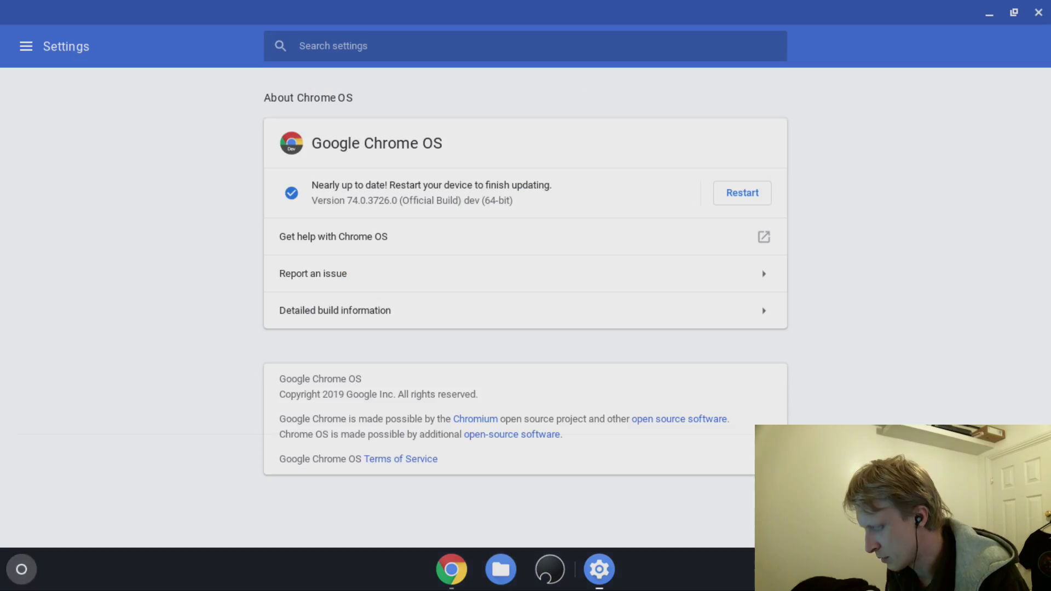
- Bring the Screen Stream window forward and show the phone's terminal stream full screen
left_click(452, 570)
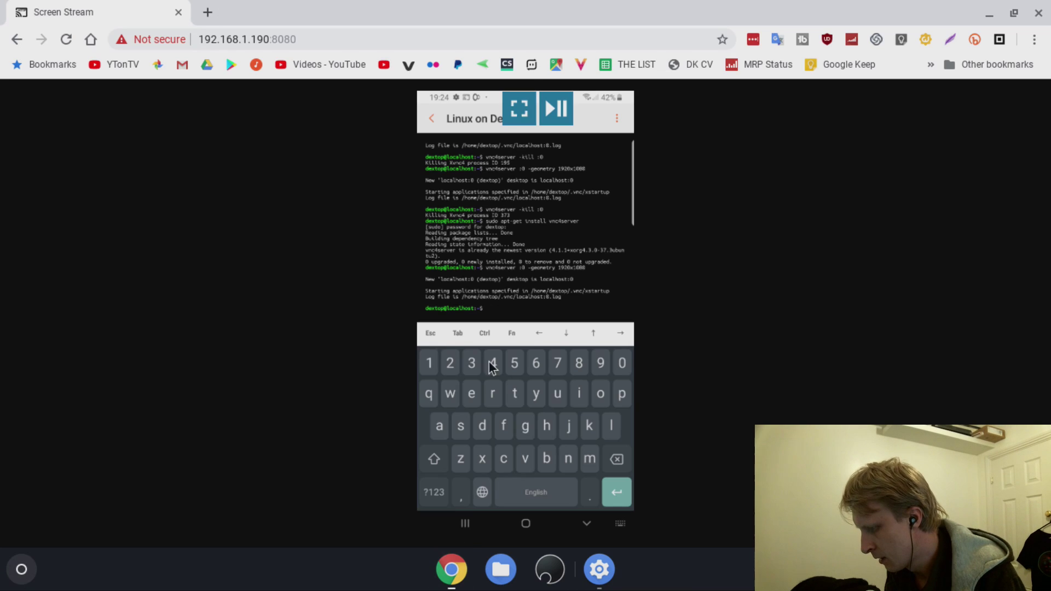
left_click(519, 109)
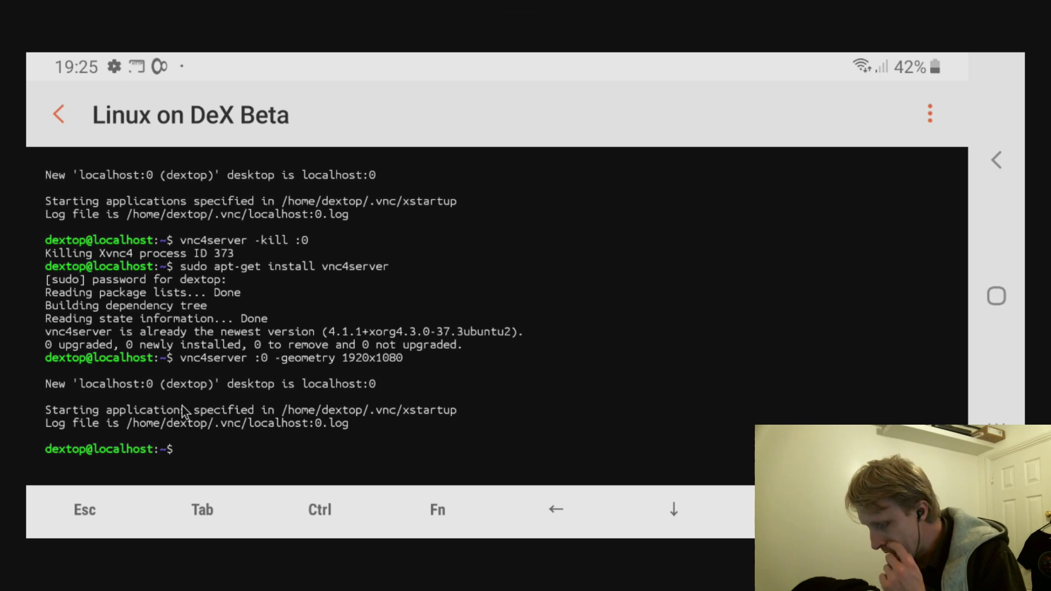
- Exit the full-screen stream, minimize Chrome and launch the Play Store
key("Escape")
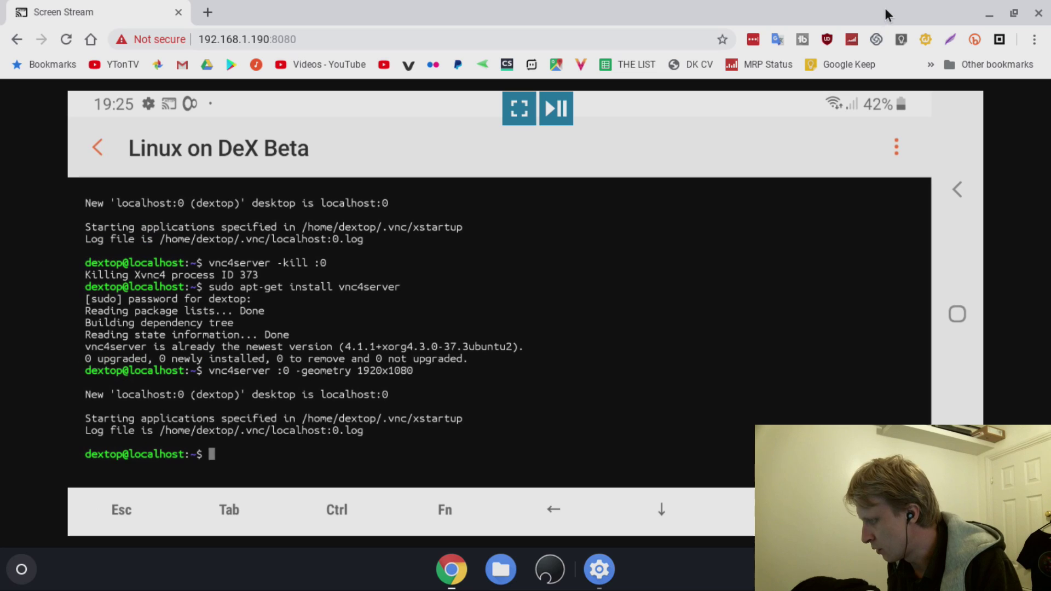
left_click(990, 14)
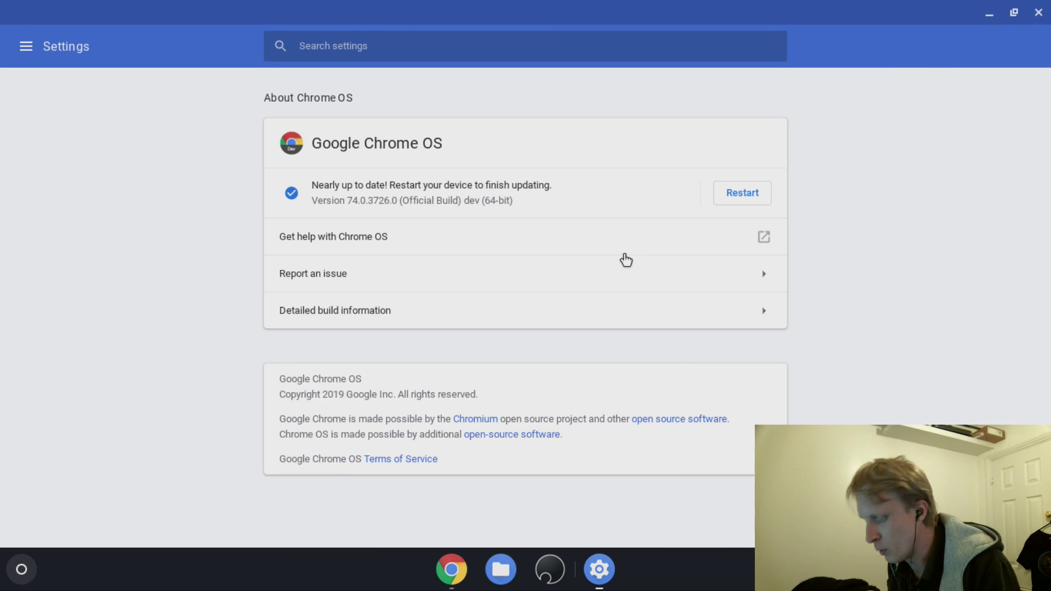
key("super")
type("store")
key("Return")
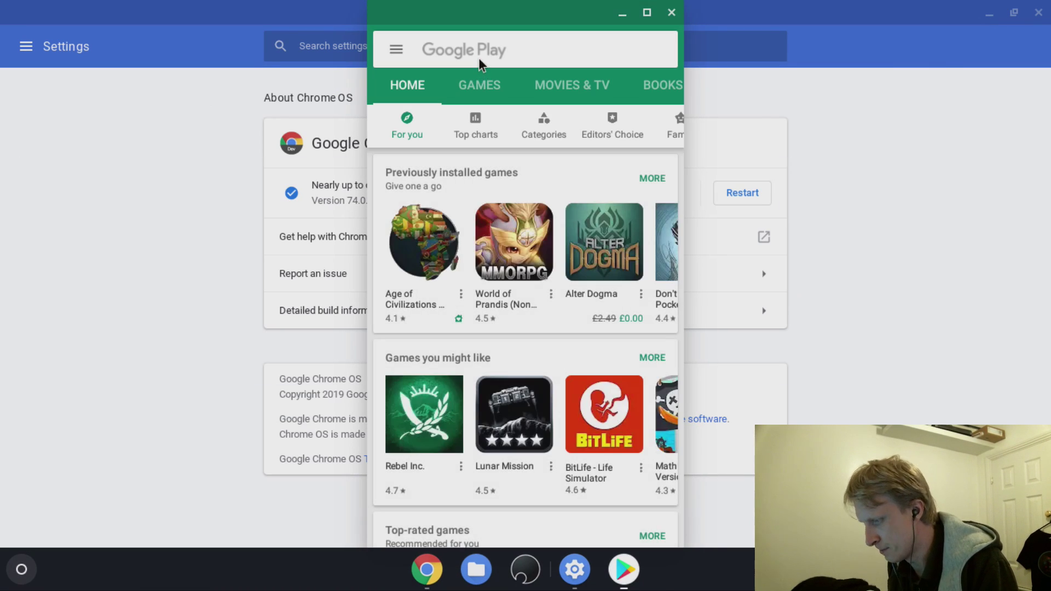
- Search the Play Store for 'vnc viewer', check the installed listing, then close the store
left_click(479, 59)
type("vnc viewe")
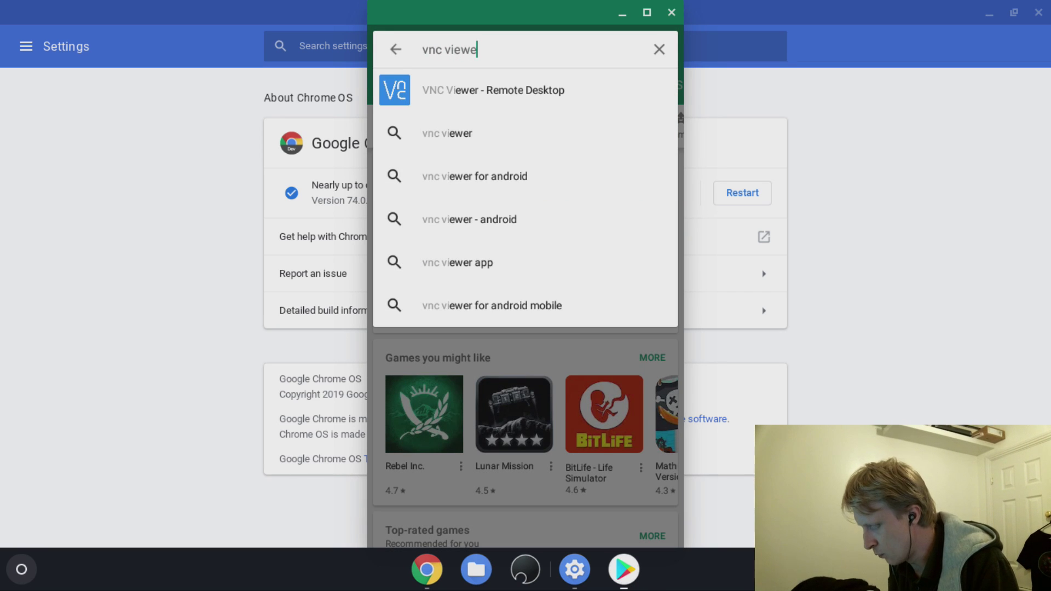
type("r")
key("Return")
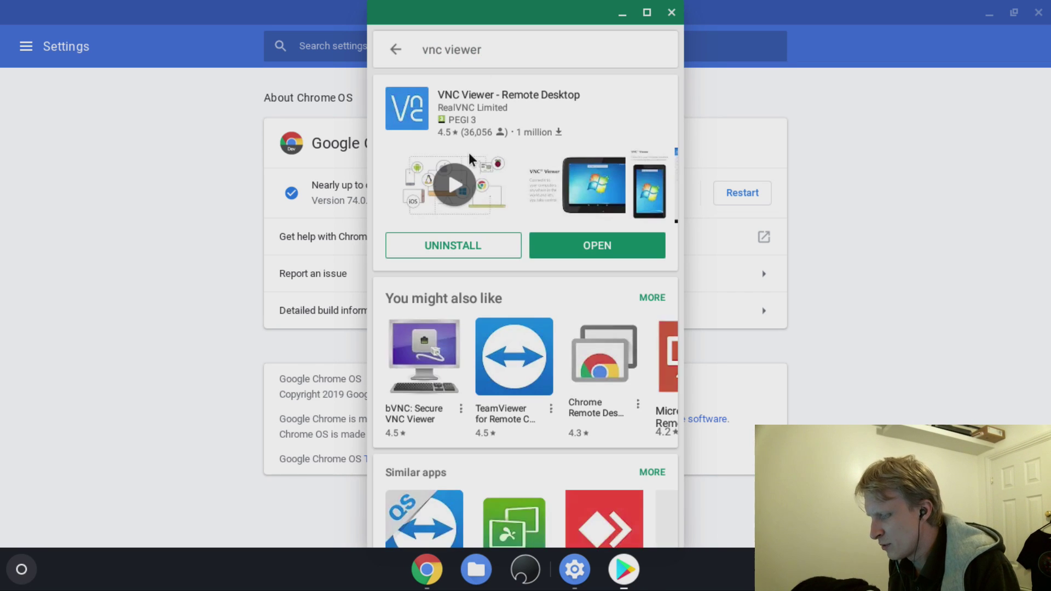
scroll(468, 152, "down", 8)
scroll(468, 156, "up", 6)
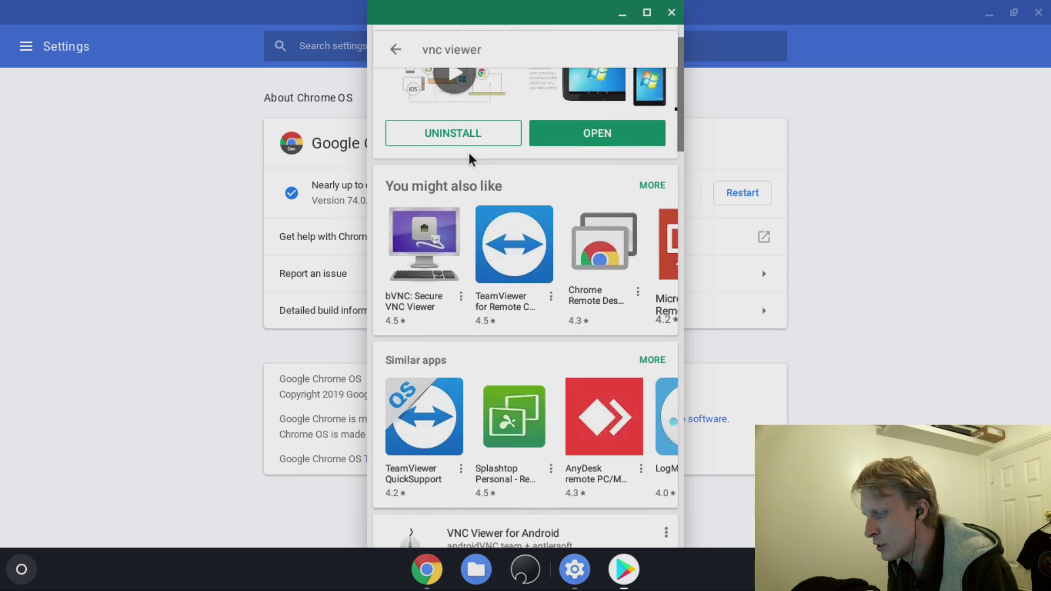
scroll(495, 133, "up", 3)
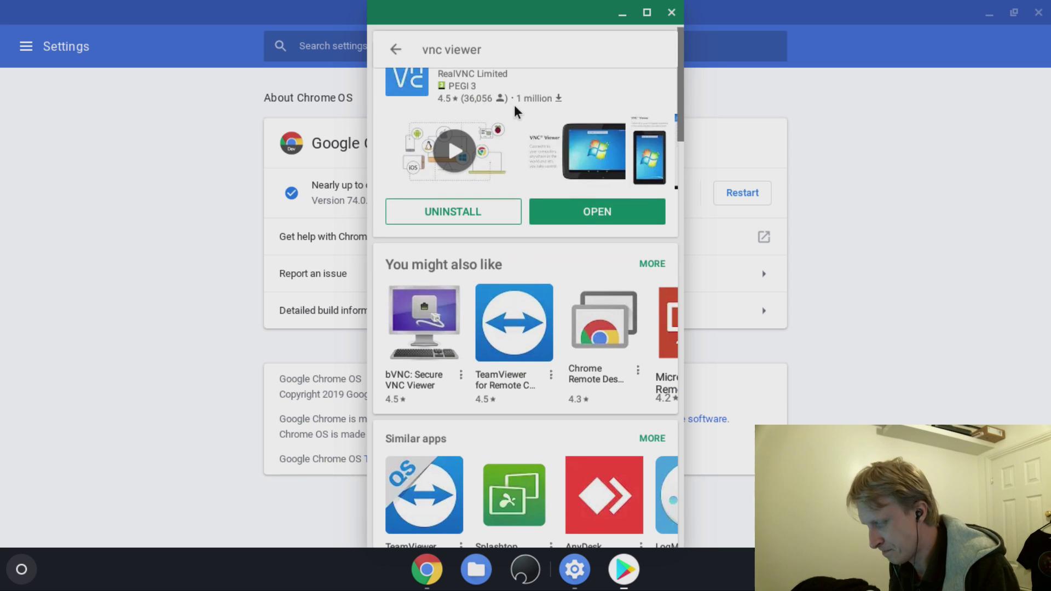
scroll(514, 104, "up", 2)
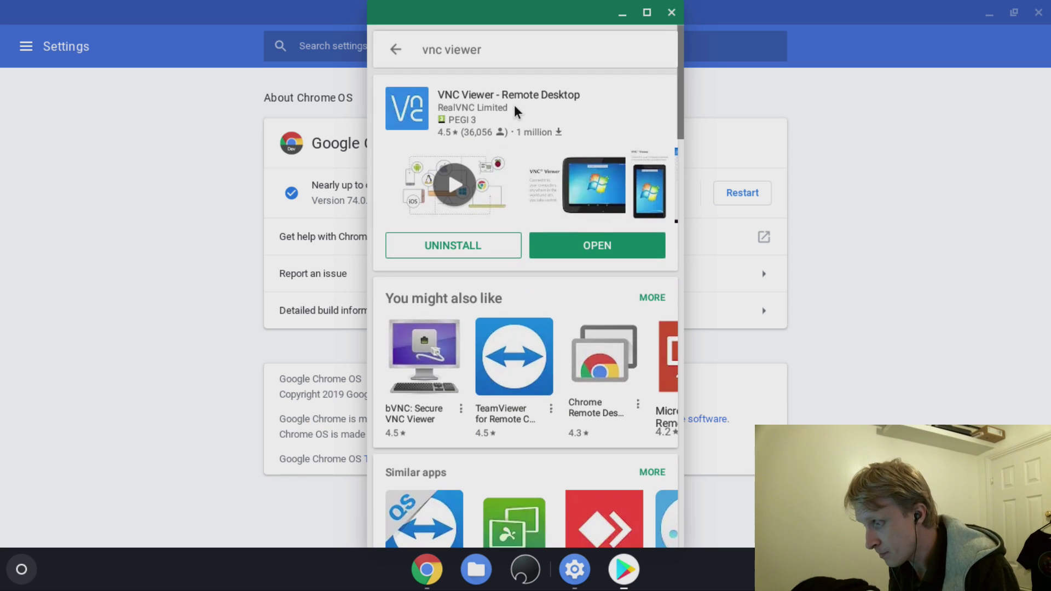
left_click(670, 13)
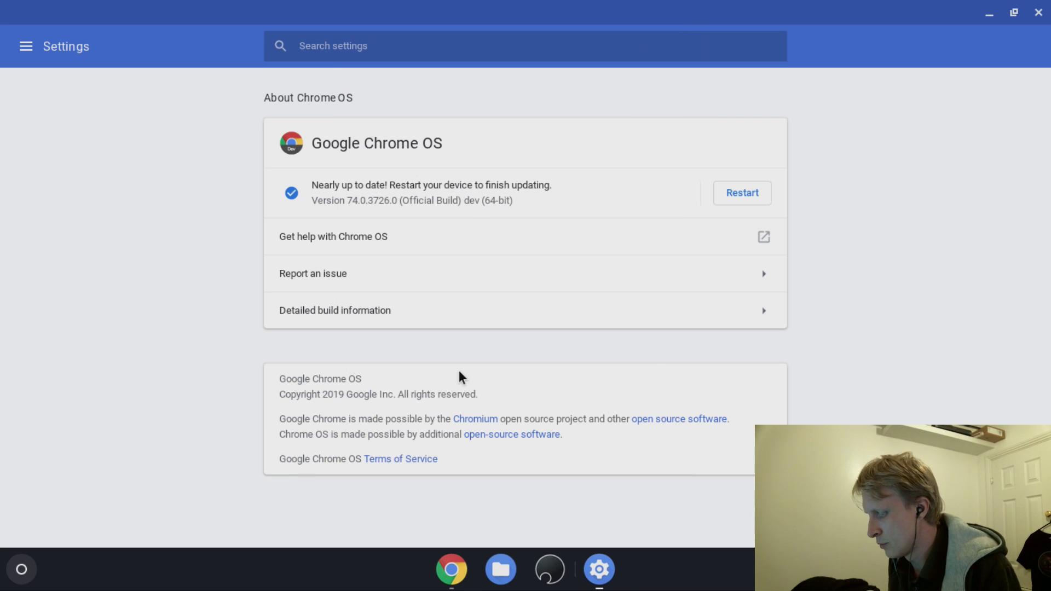
- Minimize the browser and Settings windows, then launch VNC Viewer from the launcher
left_click(449, 571)
left_click(990, 14)
left_click(989, 13)
key("super")
type("vn")
key("Return")
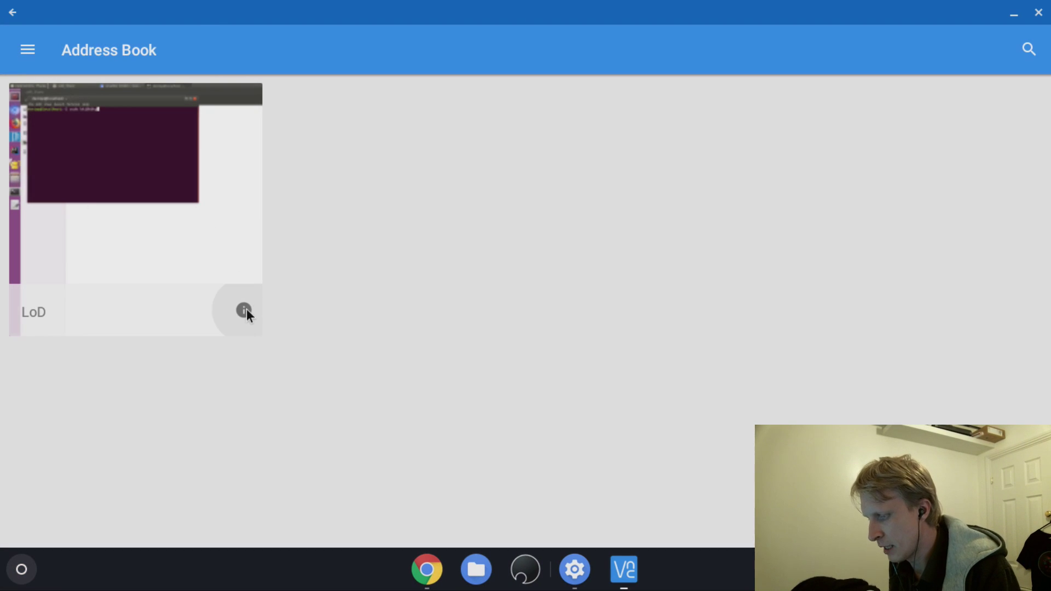
- Delete the saved LoD connection from the Address Book
left_click(244, 309)
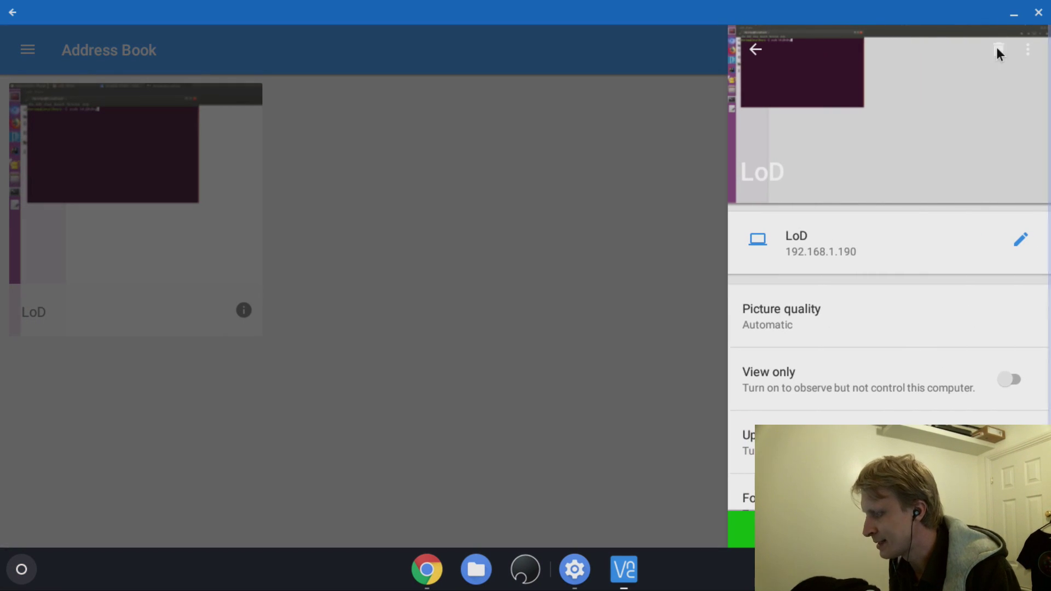
left_click(997, 48)
left_click(767, 339)
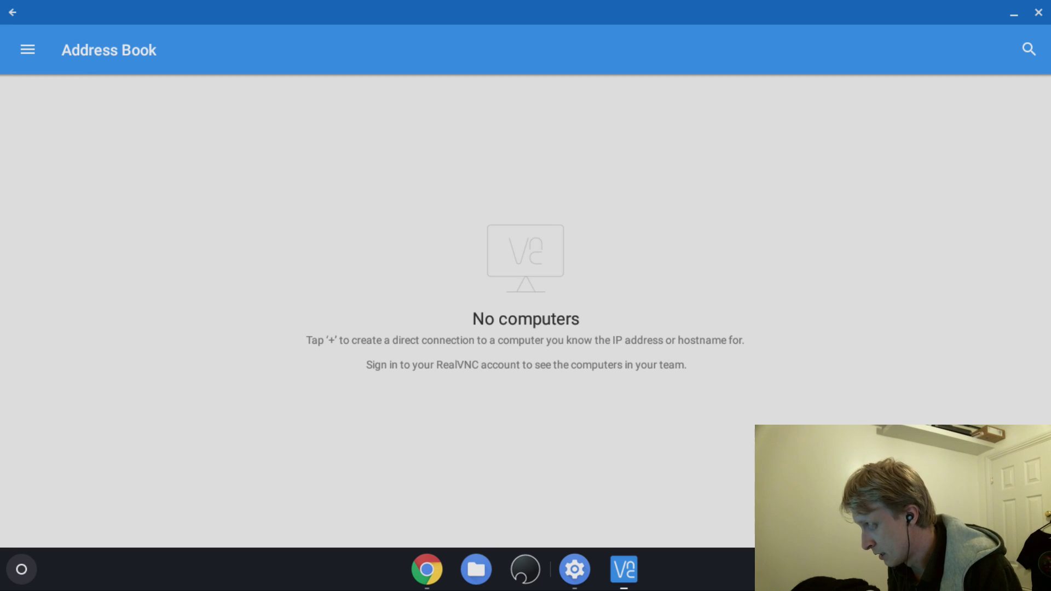
- Add a new connection with address 192.168.1.190 and name lod
left_click(1007, 506)
type("192")
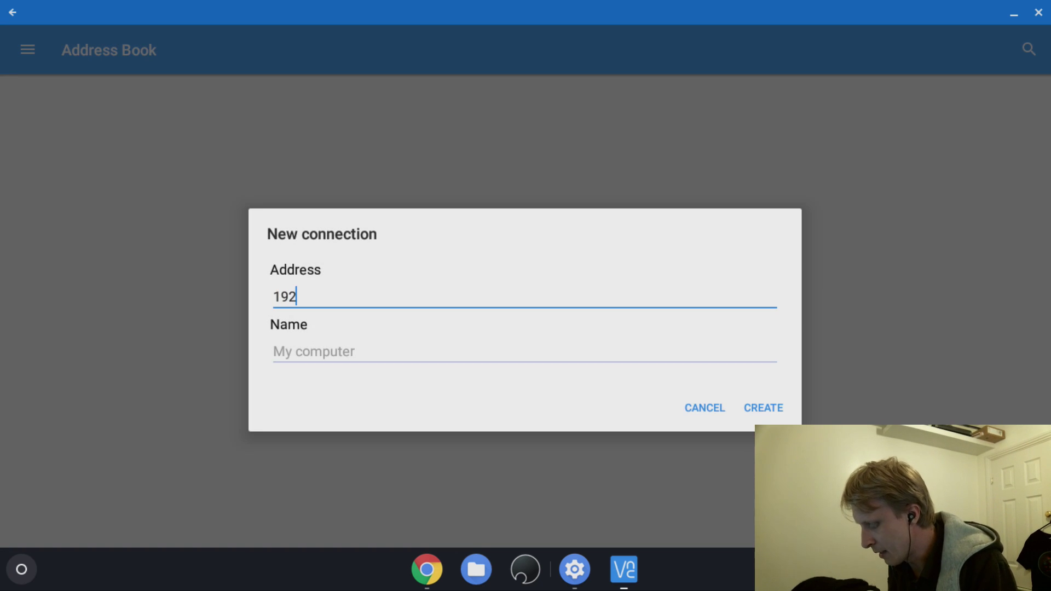
type(".168.1.")
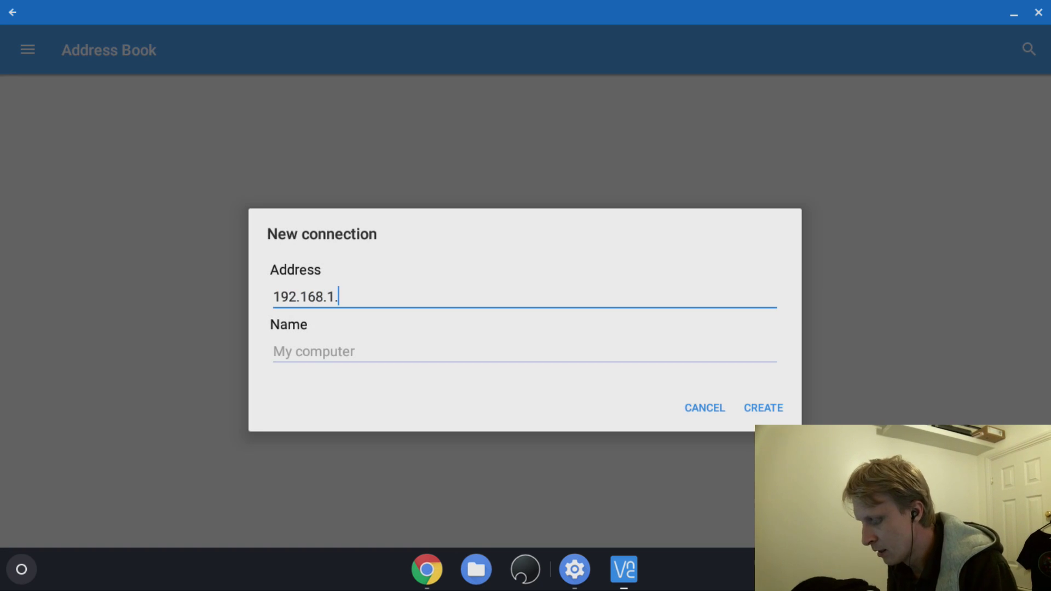
type("190")
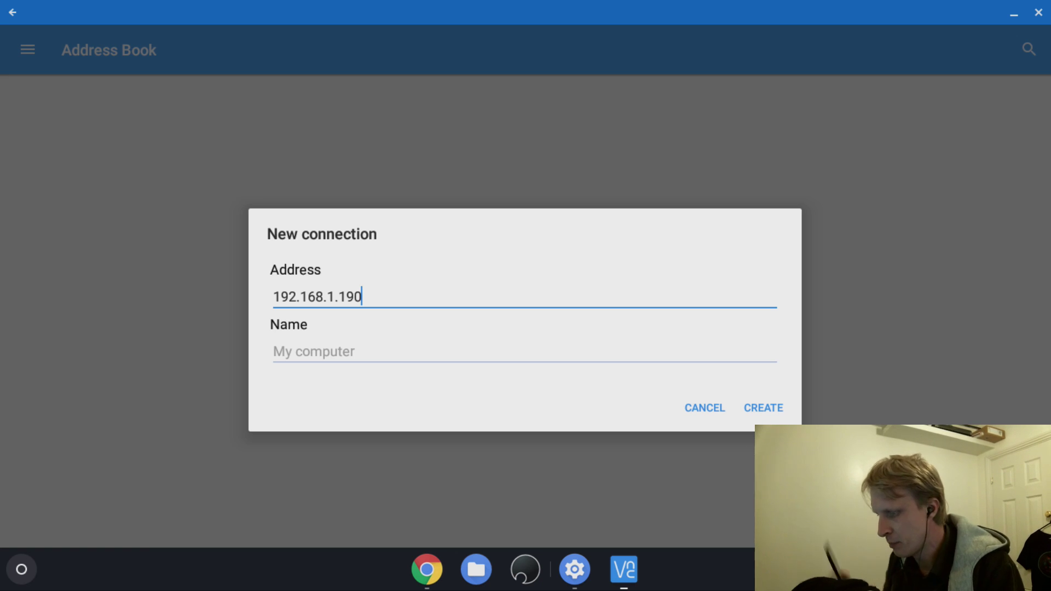
left_click(307, 351)
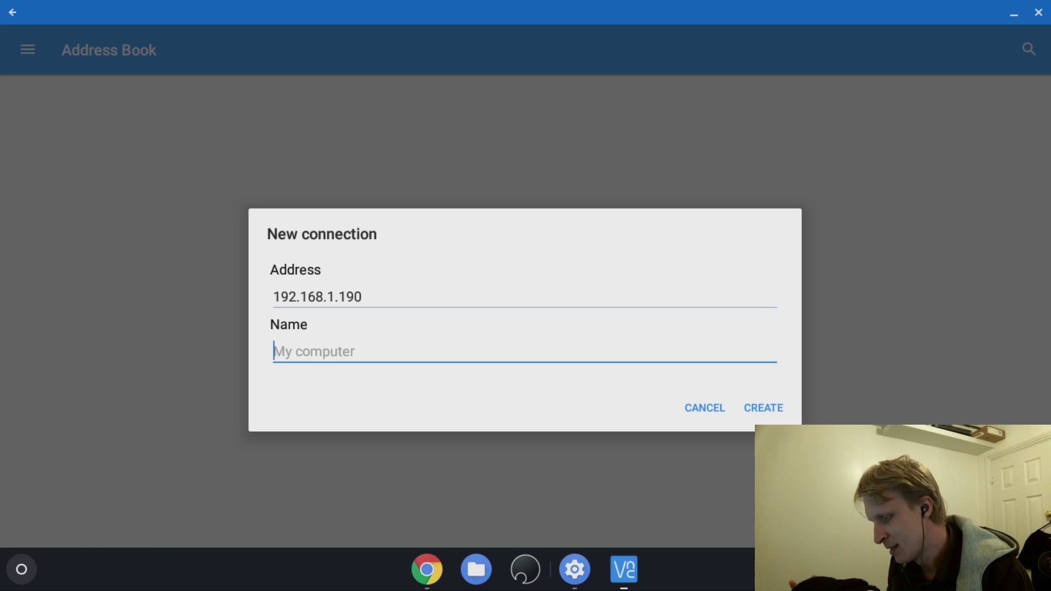
type("lod")
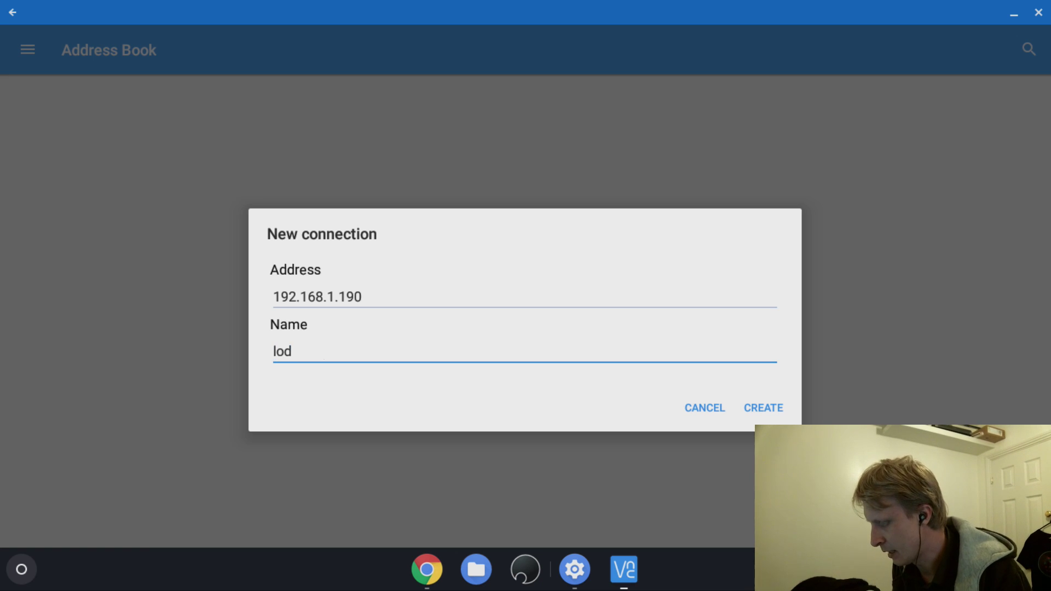
- Save lod, accept the unencrypted-connection warning, and enter the VNC password to connect
left_click(774, 409)
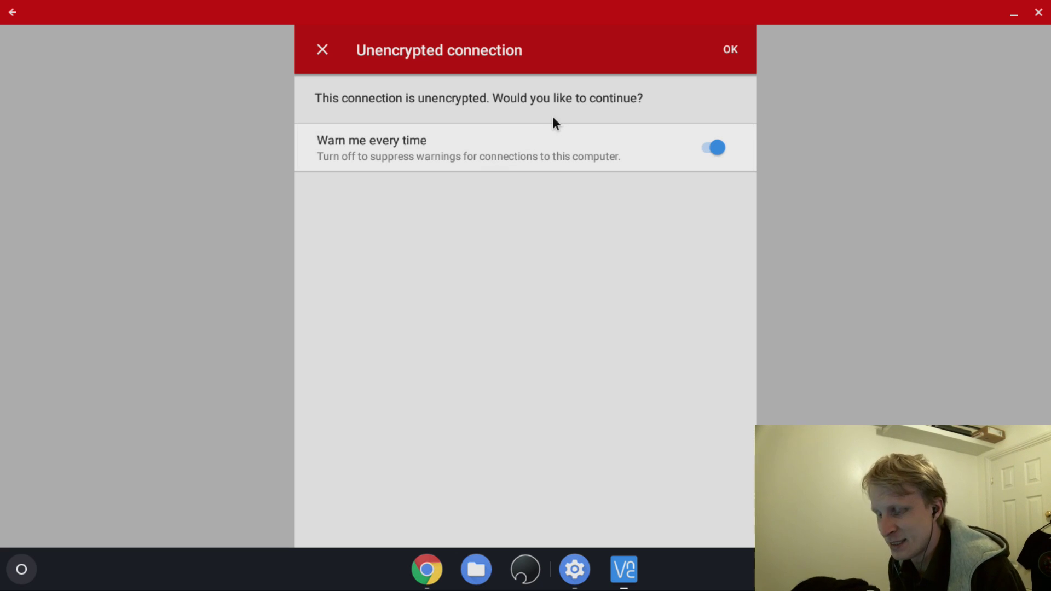
left_click(725, 54)
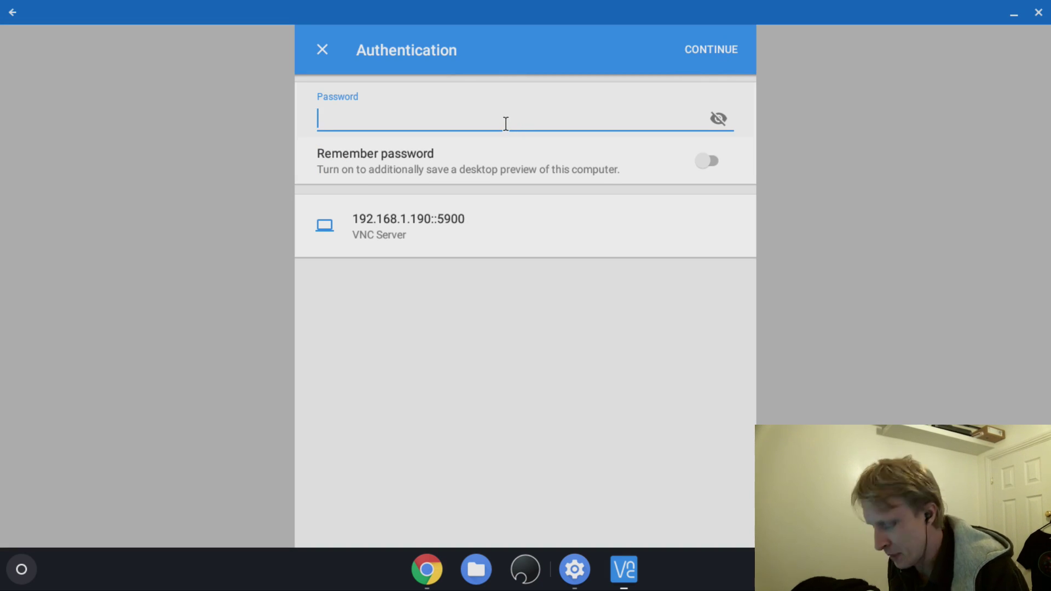
type("••••••")
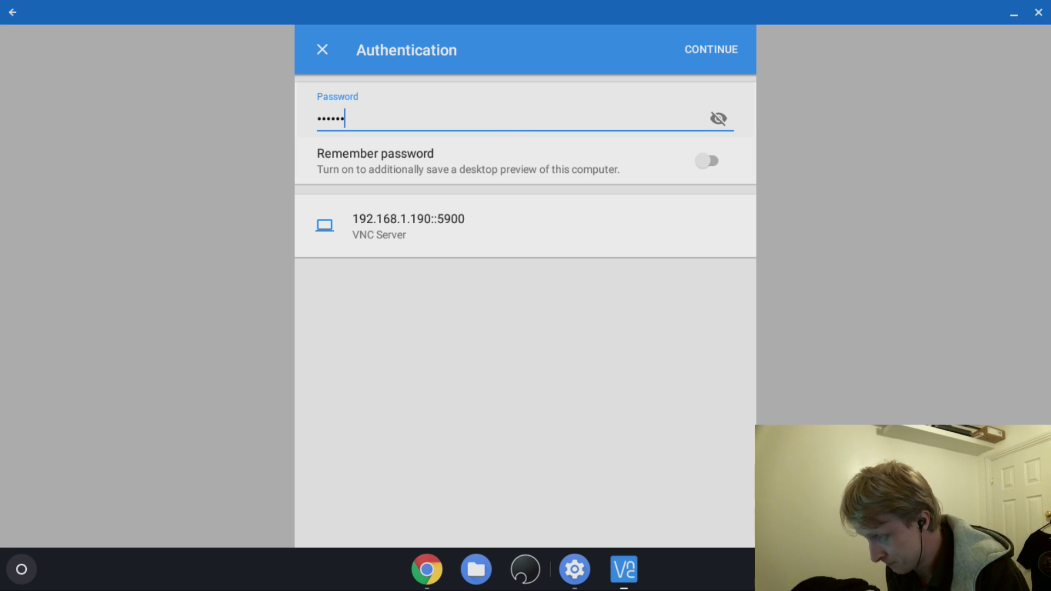
left_click(718, 118)
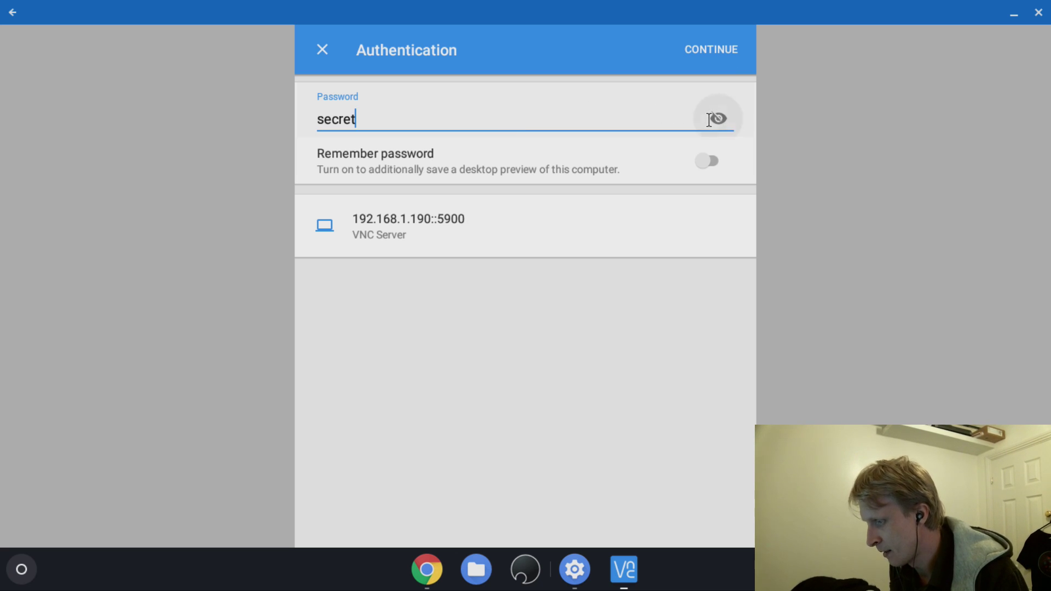
left_click(707, 51)
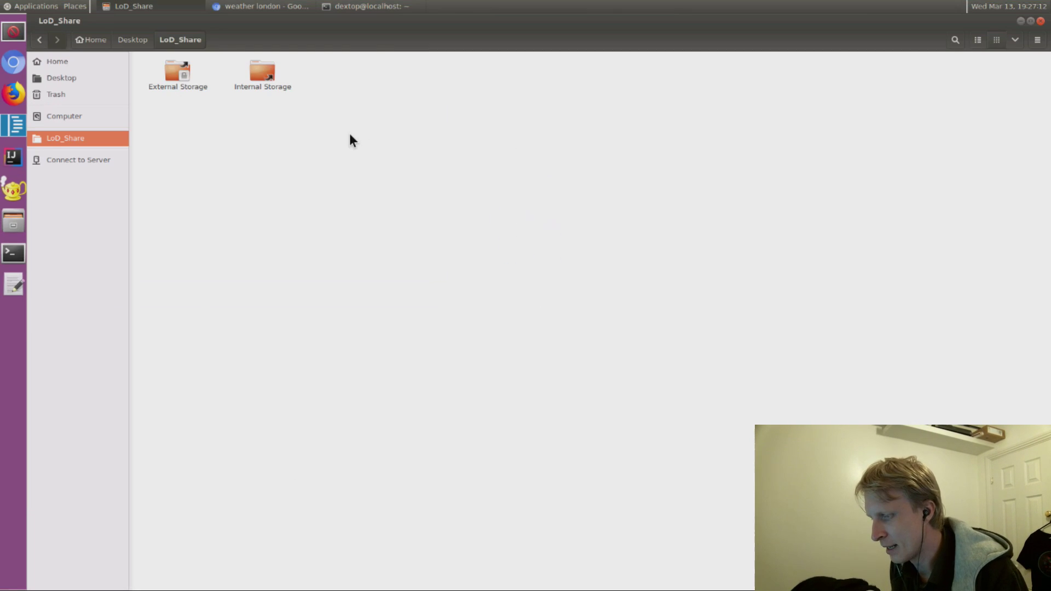
- Run sudo apt-get update in the remote terminal, supplying the sudo password
left_click(350, 8)
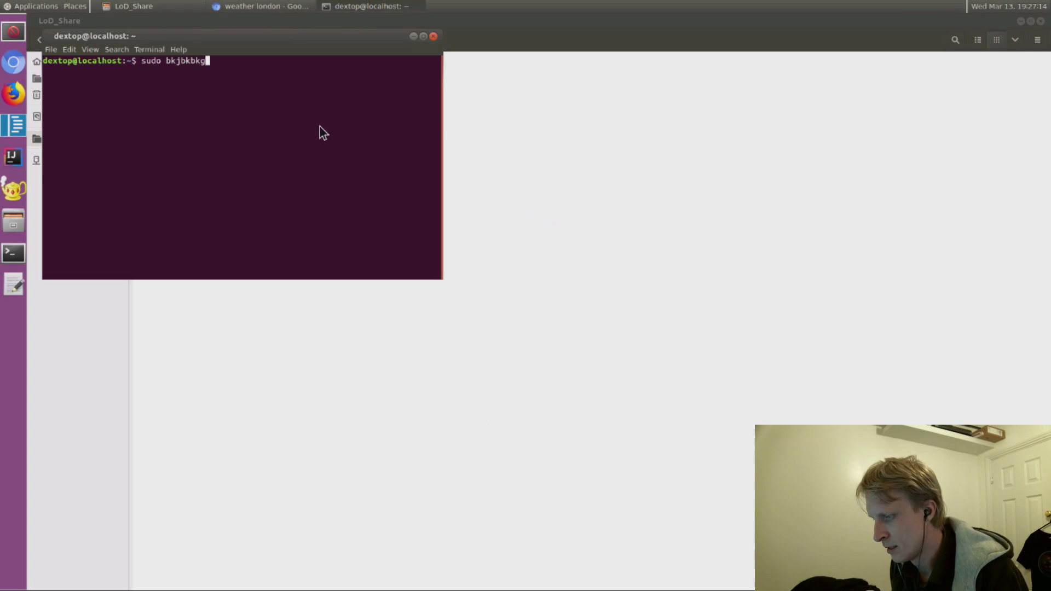
key("BackSpace")
key("BackSpace")
key("BackSpace")
key("BackSpace")
key("BackSpace")
key("BackSpace")
key("BackSpace")
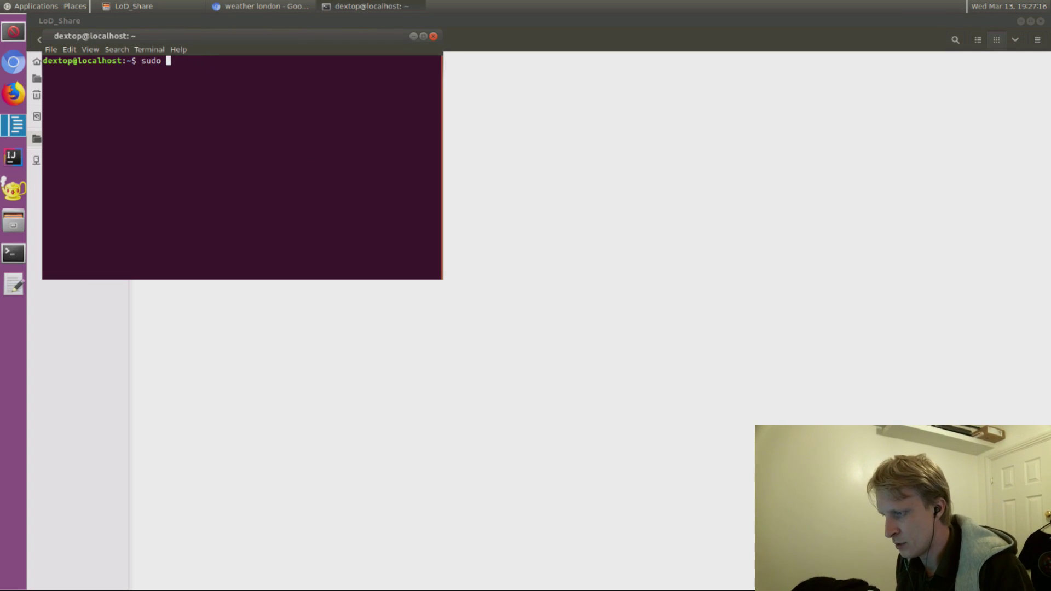
type("apt")
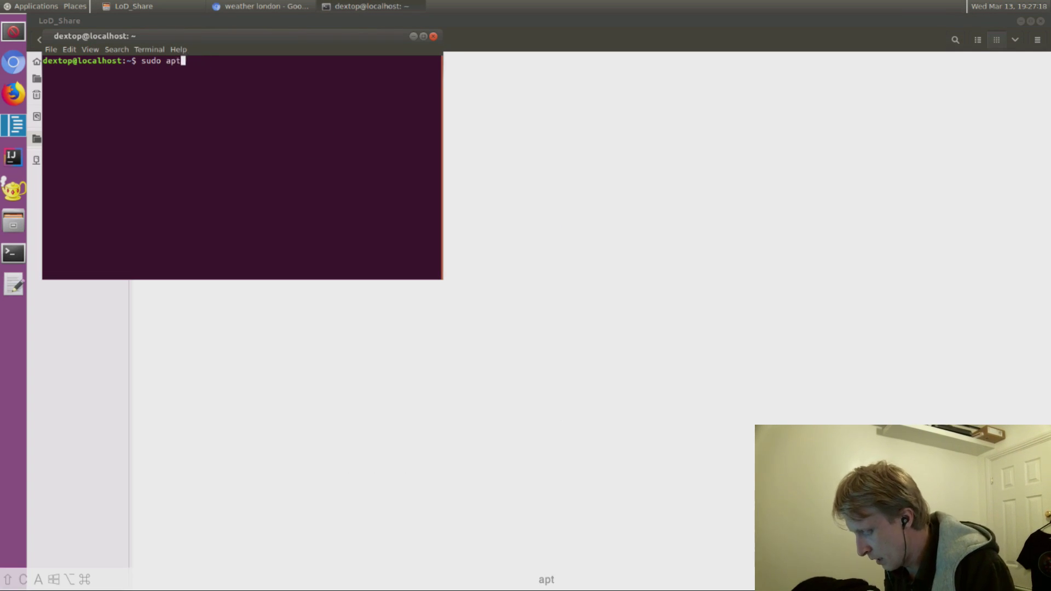
type("-get update")
key("Return")
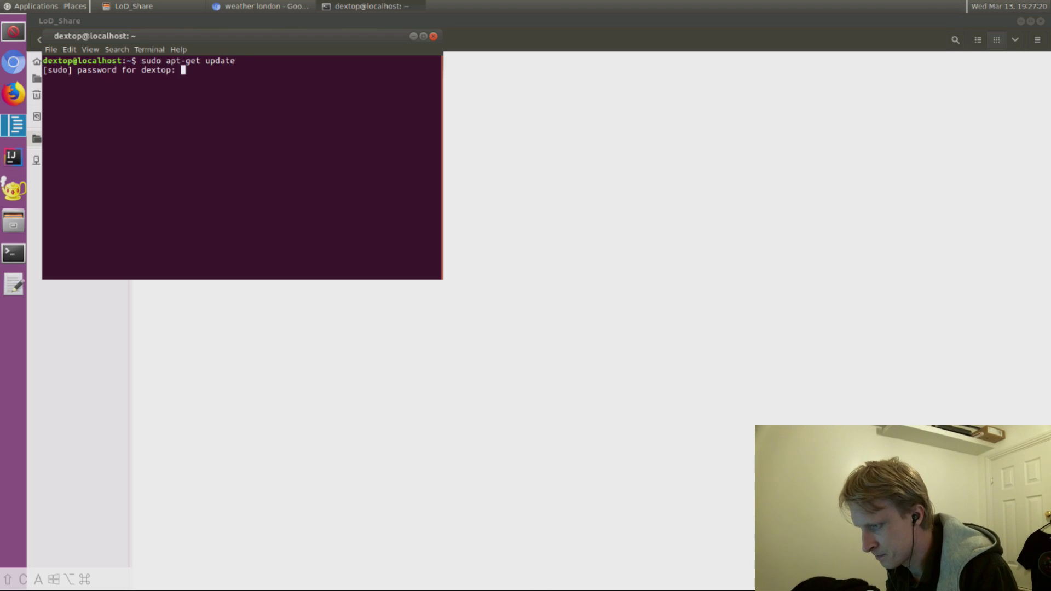
key("Return")
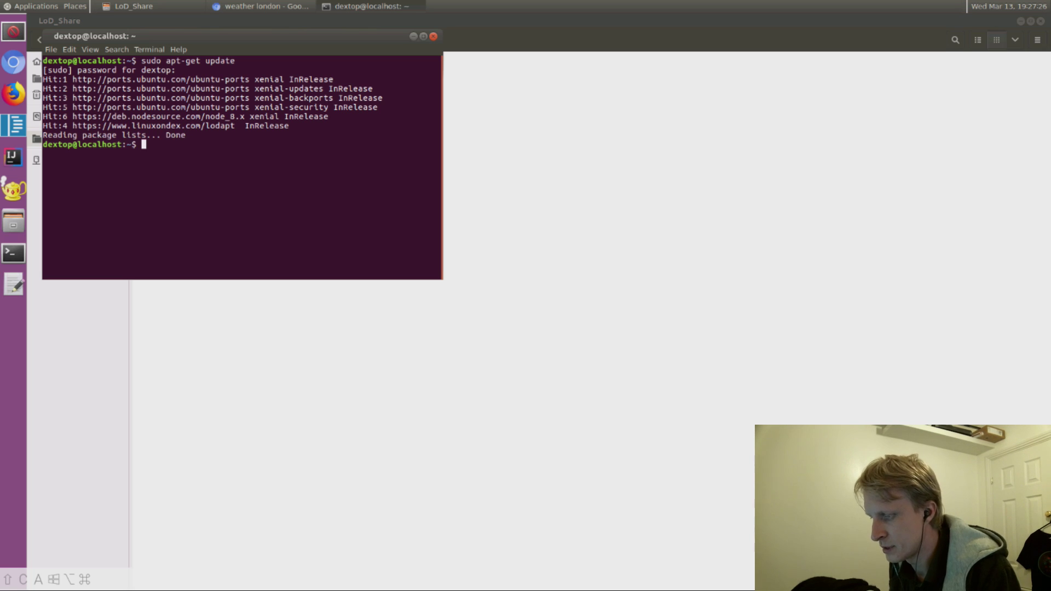
- Clear the terminal and exit it
type("clear")
key("Return")
type("exit")
key("Return")
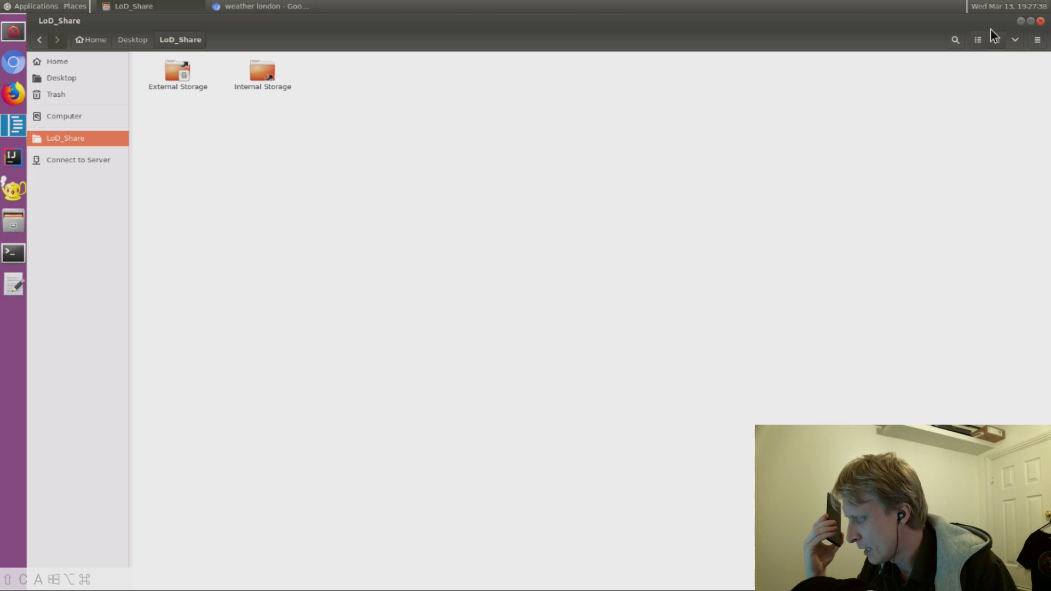
- Minimize LoD_Share, close the Chromium weather window, and dismiss the JavaScript and Code - OSS Dev errors
left_click(1019, 22)
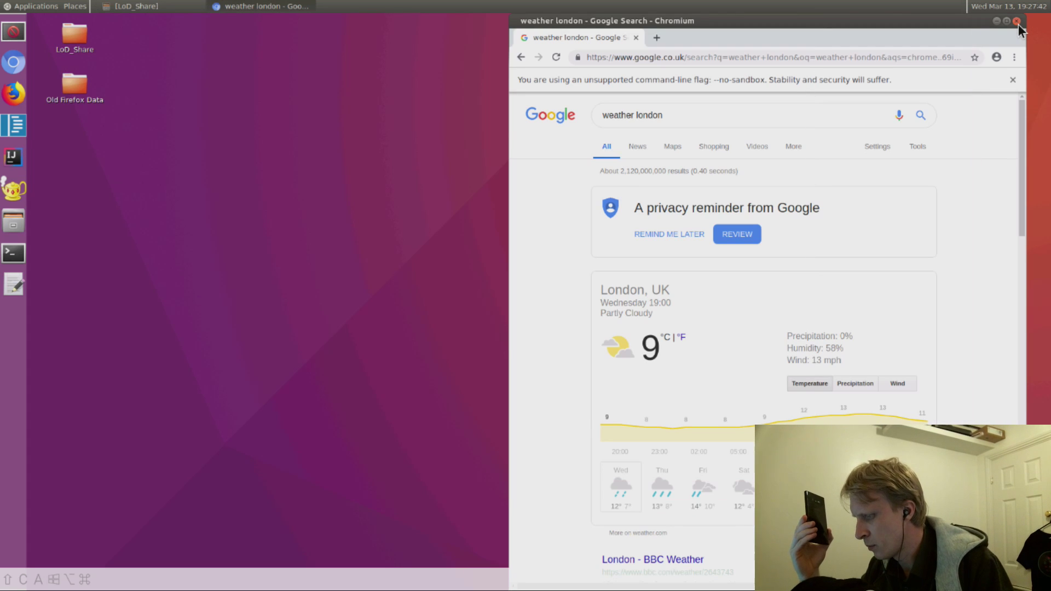
left_click(1017, 25)
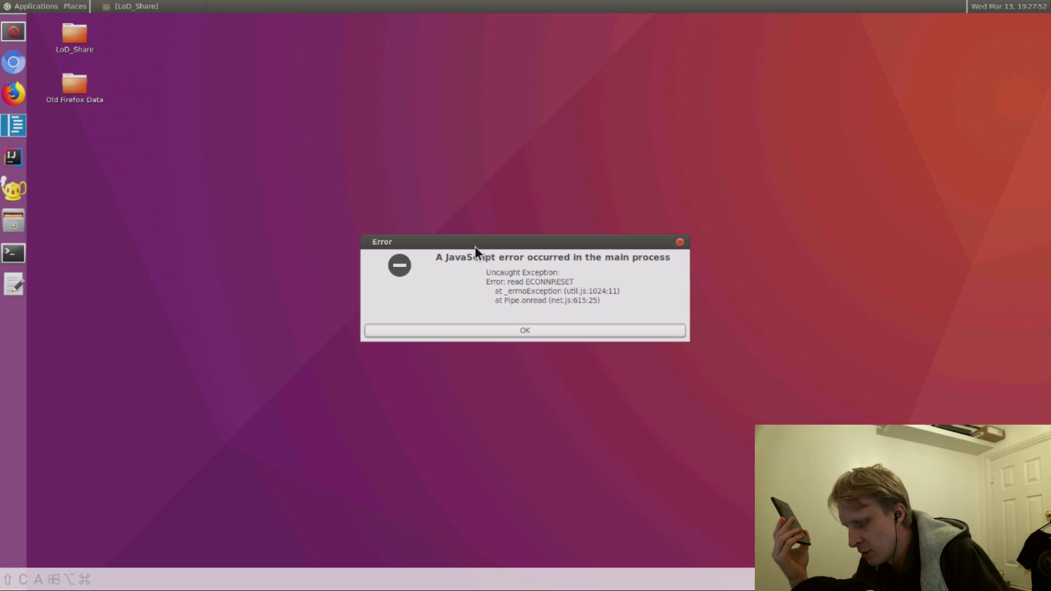
left_click(623, 332)
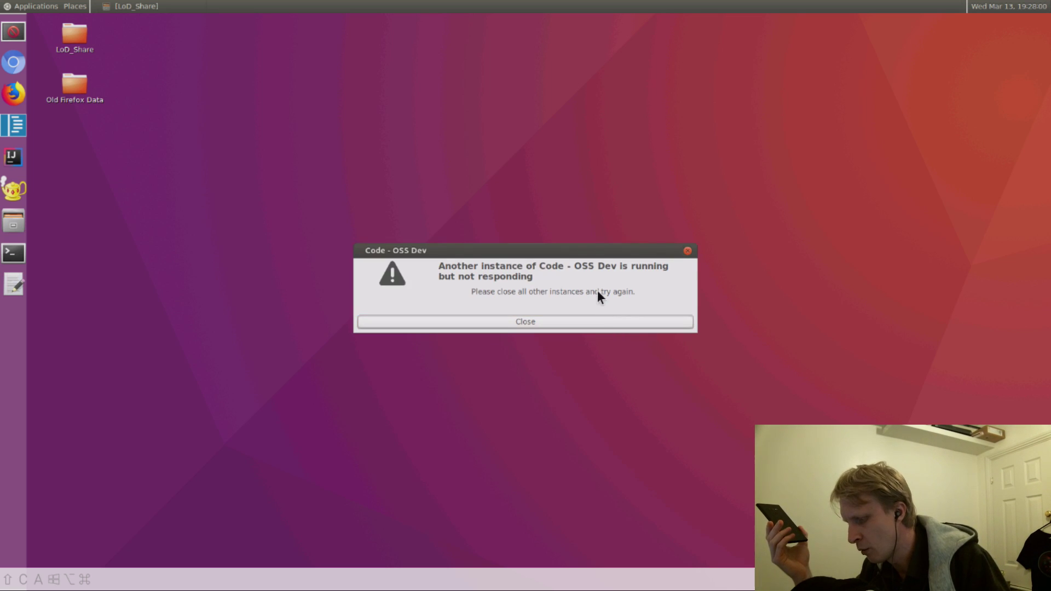
left_click(546, 321)
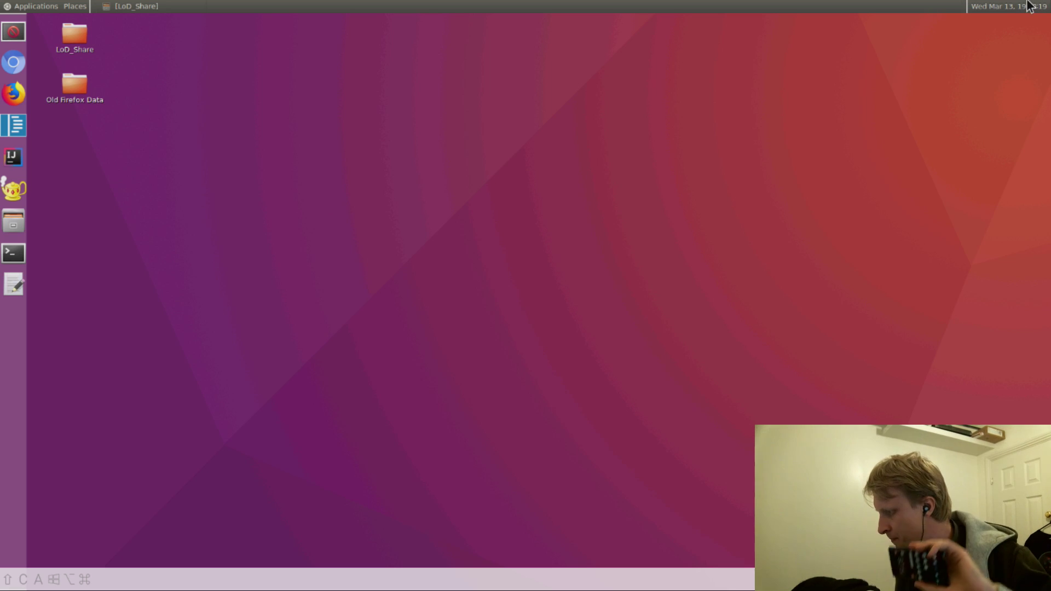
- Close the remote session, relaunch VNC Viewer, and cancel the stalled connection to lod
mouse_move(941, 3)
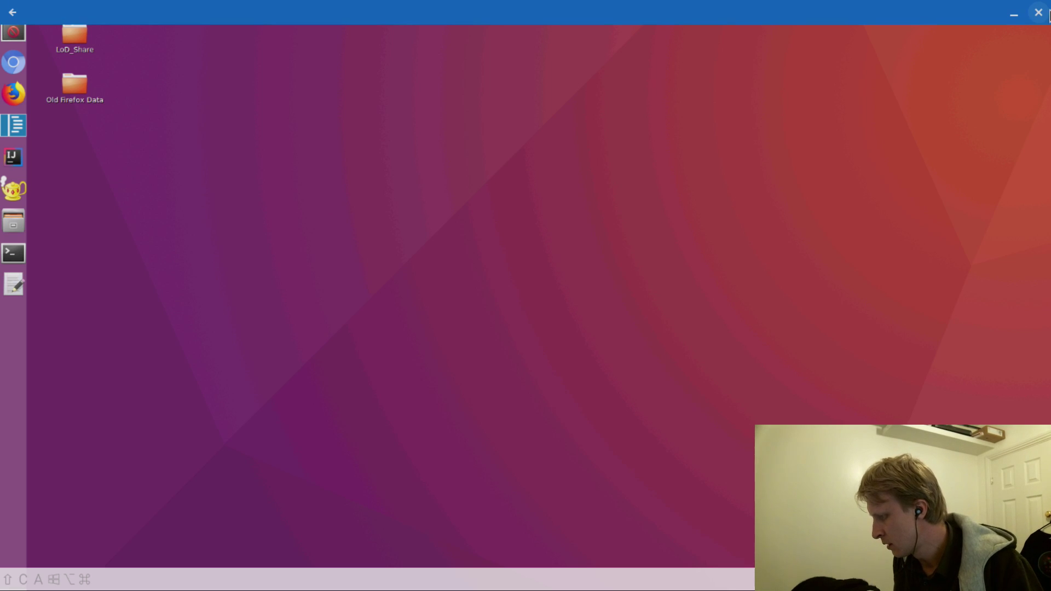
left_click(1038, 12)
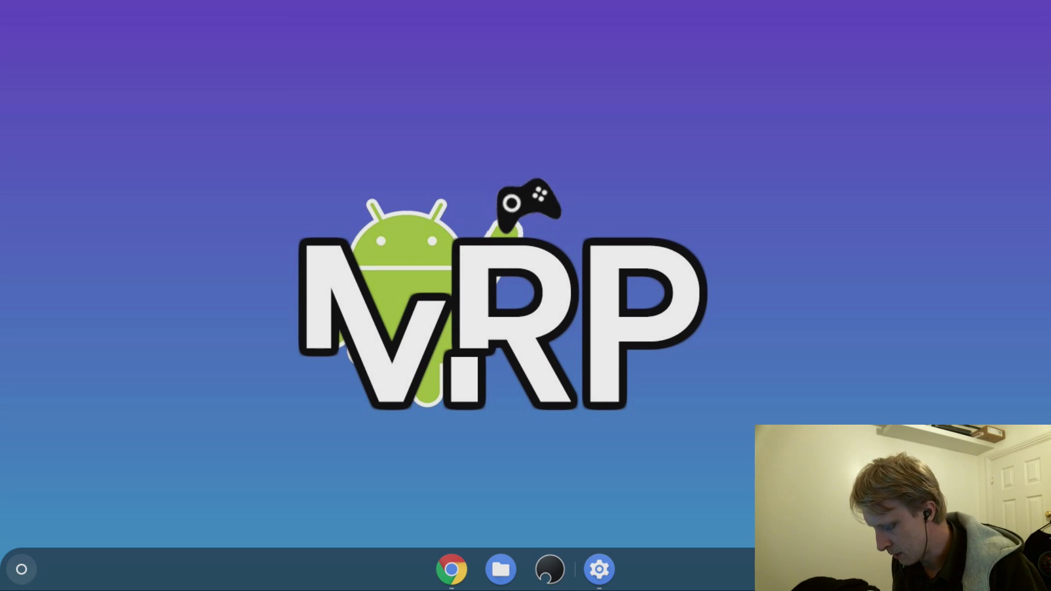
key("super")
type("c")
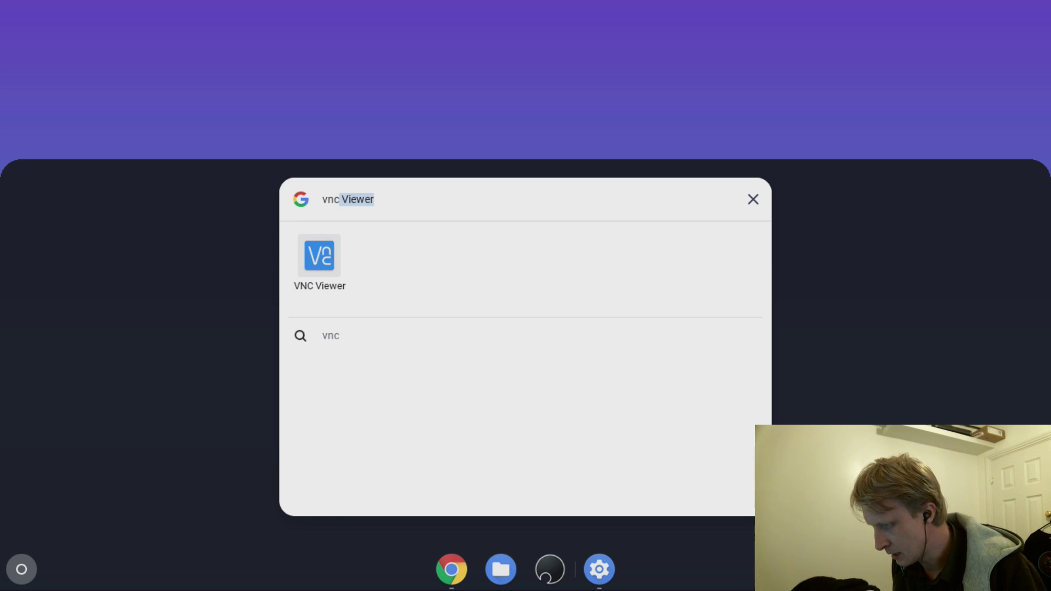
key("Return")
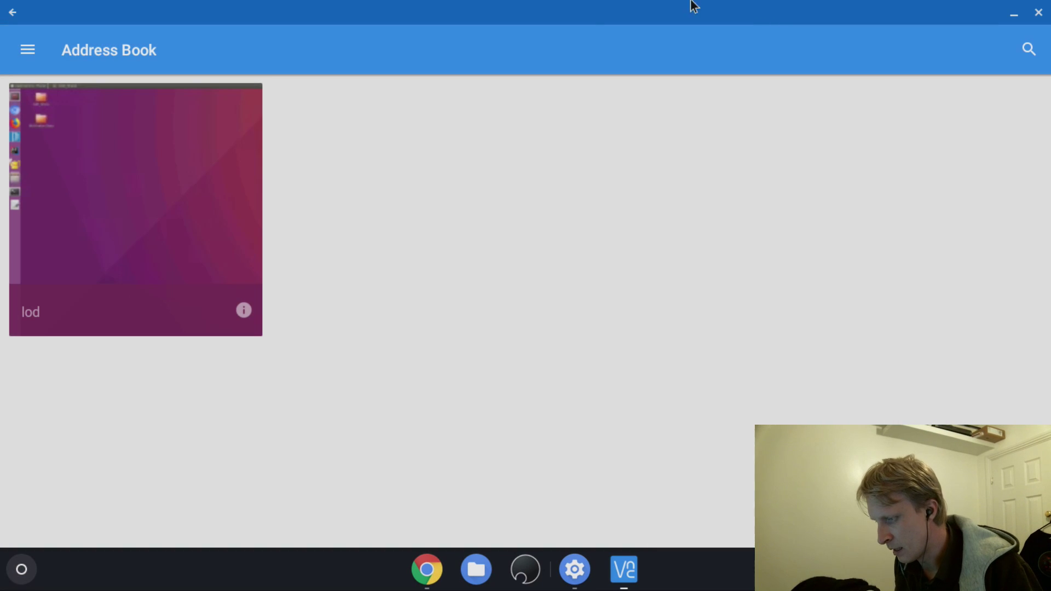
left_click(212, 167)
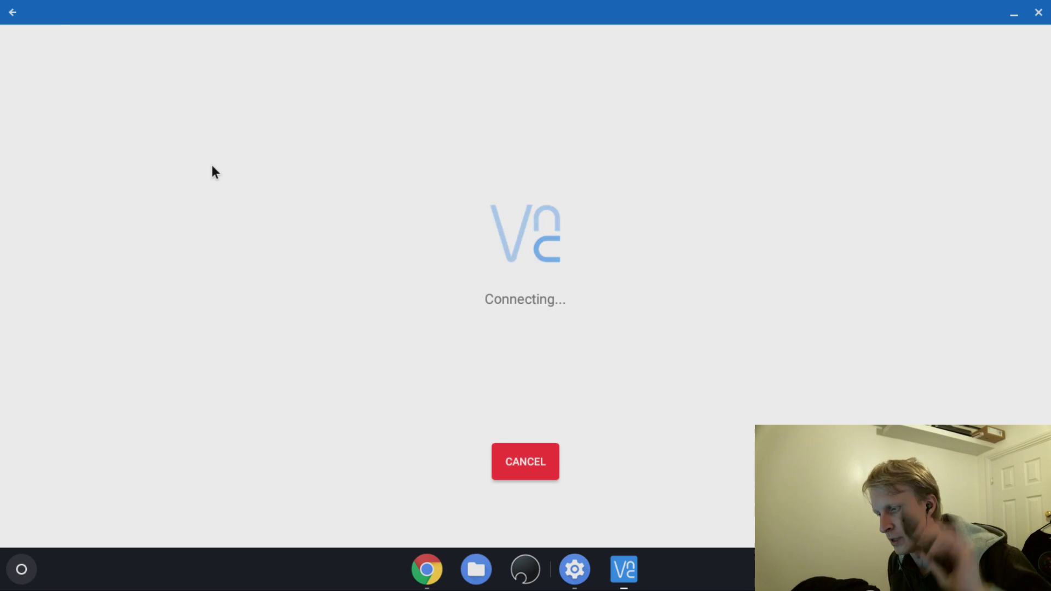
left_click(12, 12)
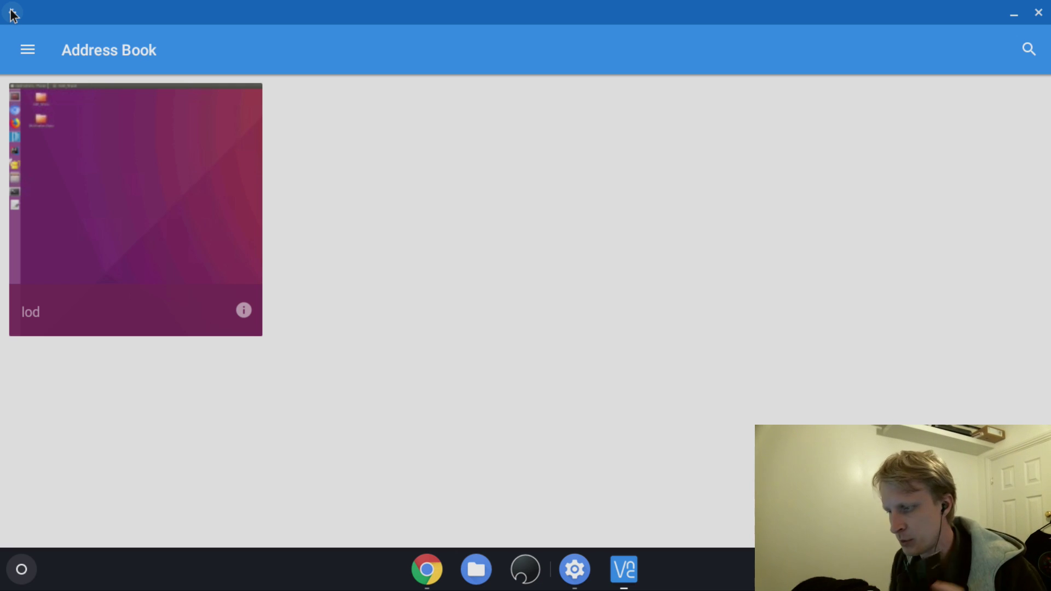
- Reconnect to the lod desktop, accepting the unencrypted-connection warning and entering its password
left_click(57, 132)
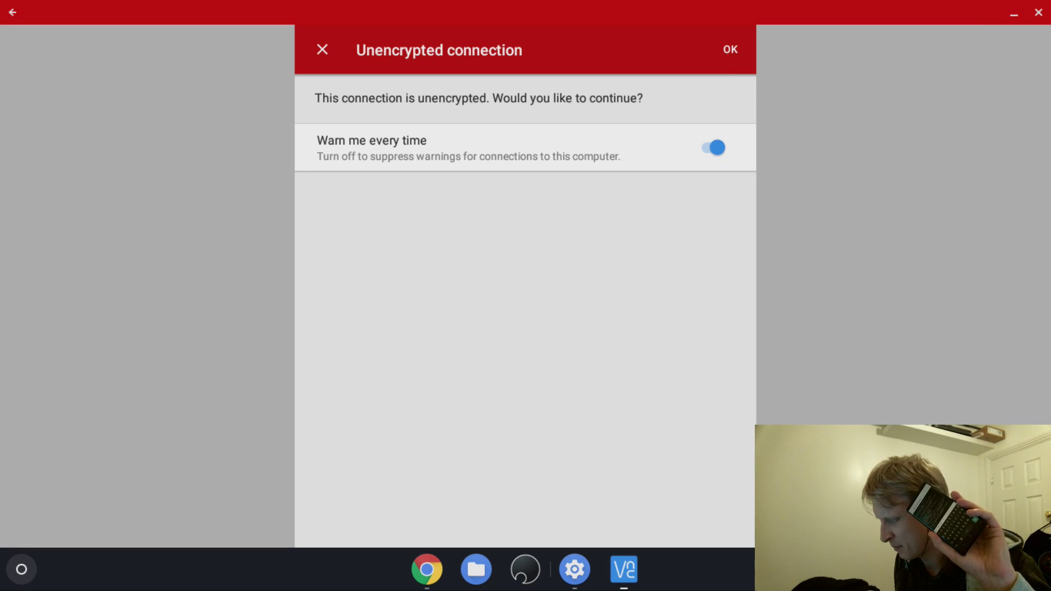
left_click(322, 49)
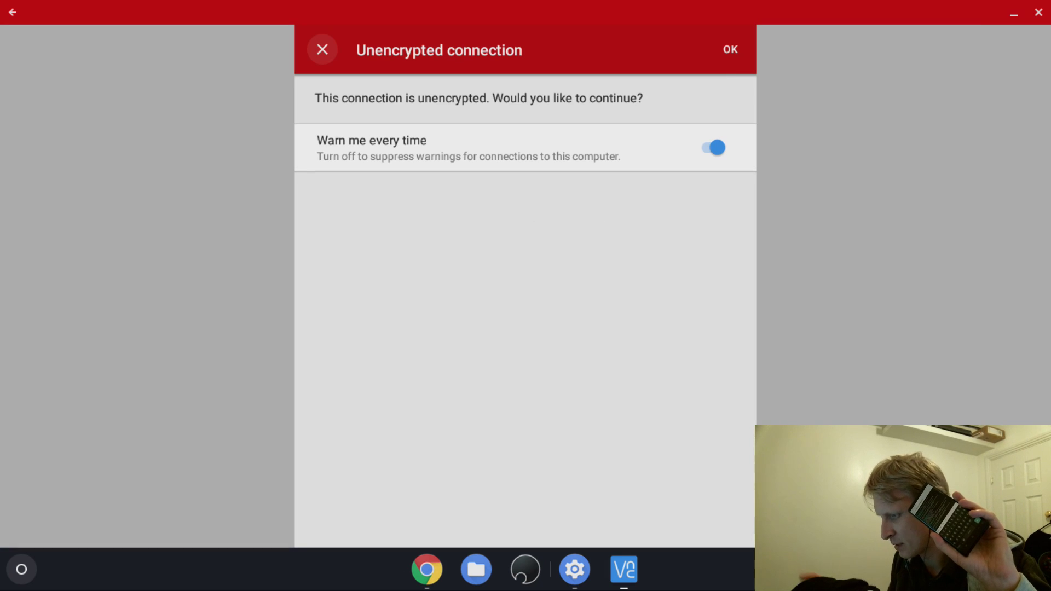
left_click(727, 51)
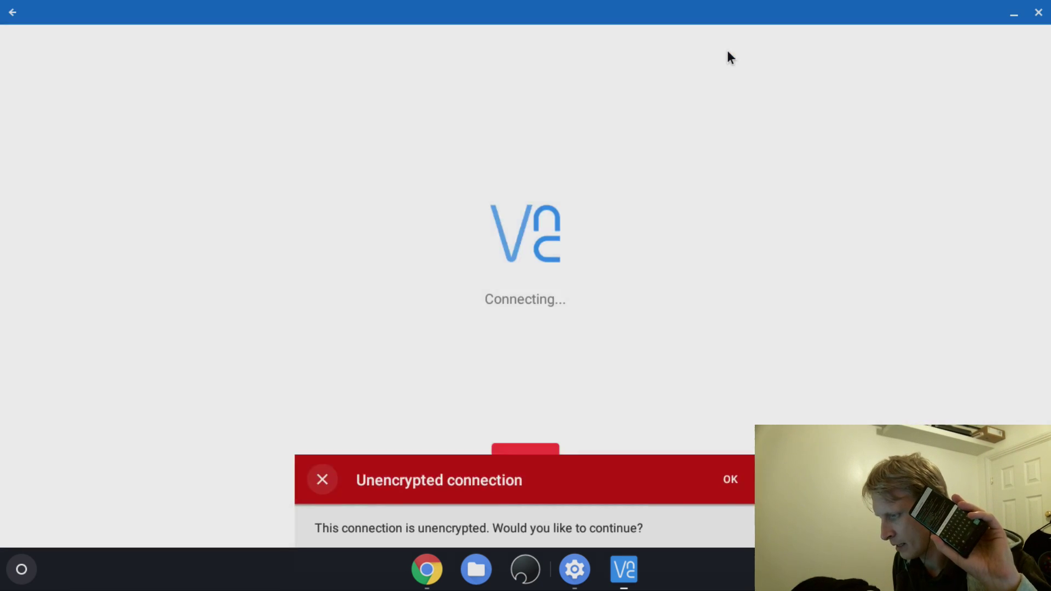
type("•••••")
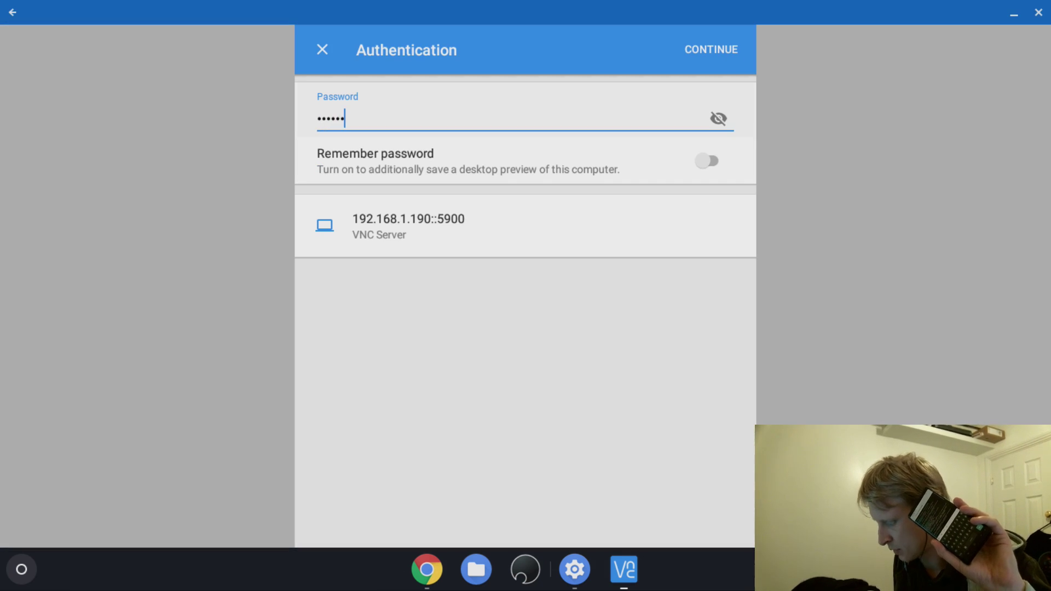
key("Return")
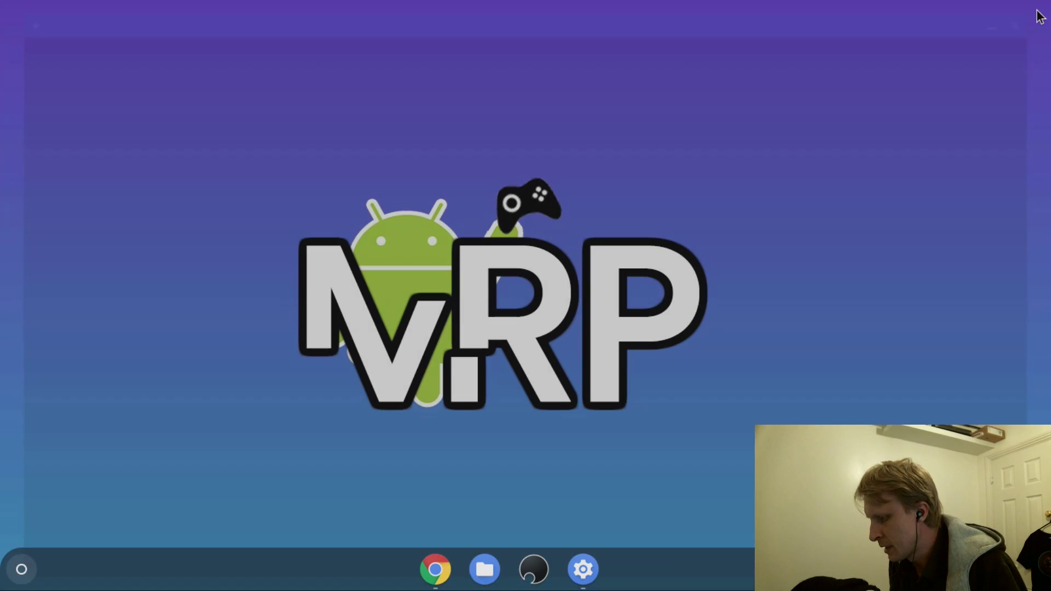
- In the phone's streamed terminal, rerun vnc4server -kill :0, then restart vnc4server :0 at 1920x1080
key("ctrl+alt+shift+BackSpace")
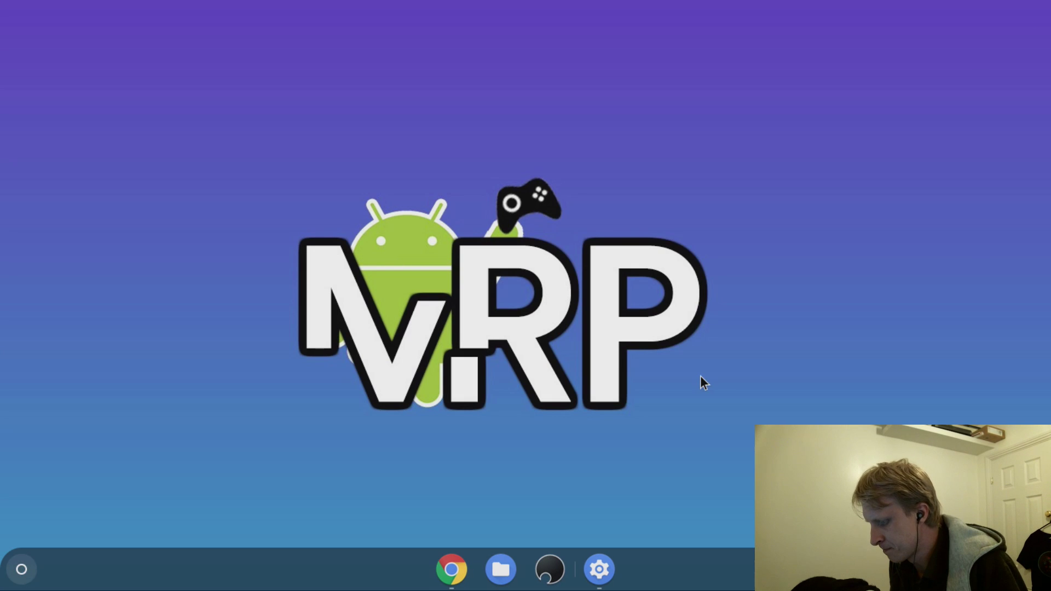
left_click(456, 572)
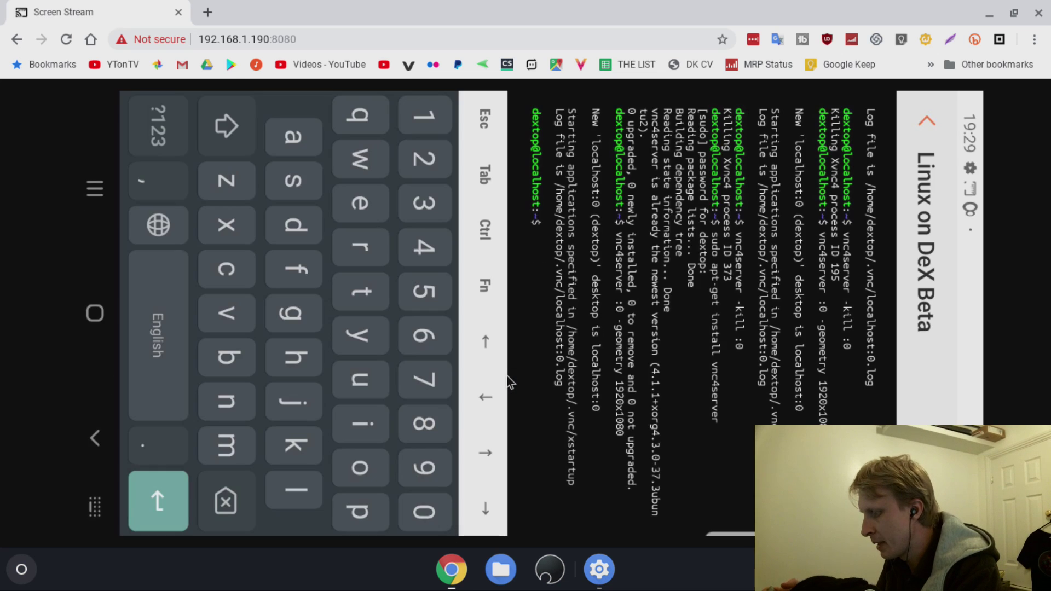
key("Up")
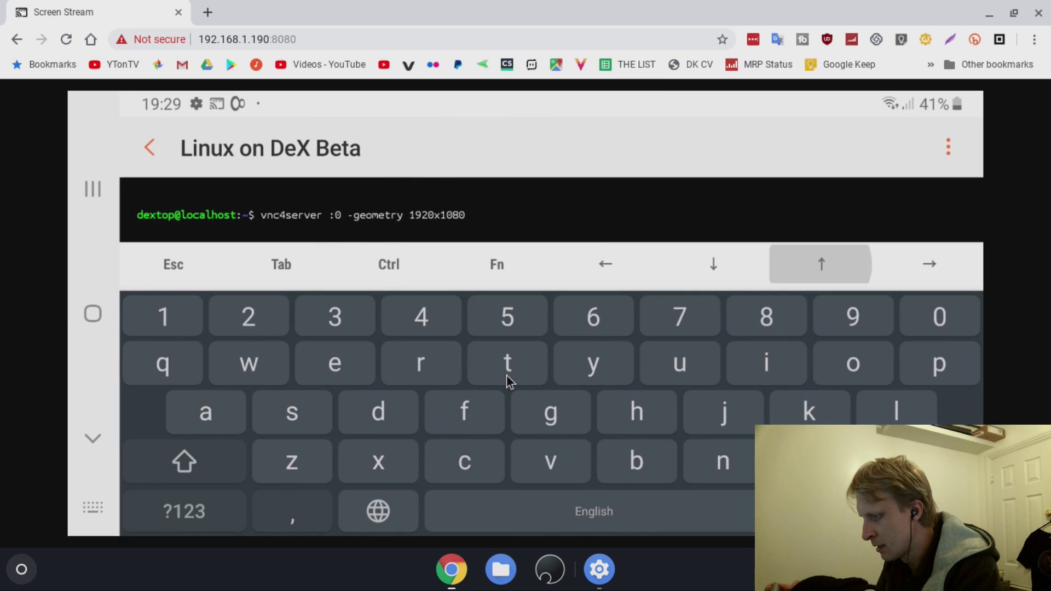
key("Up")
key("Up")
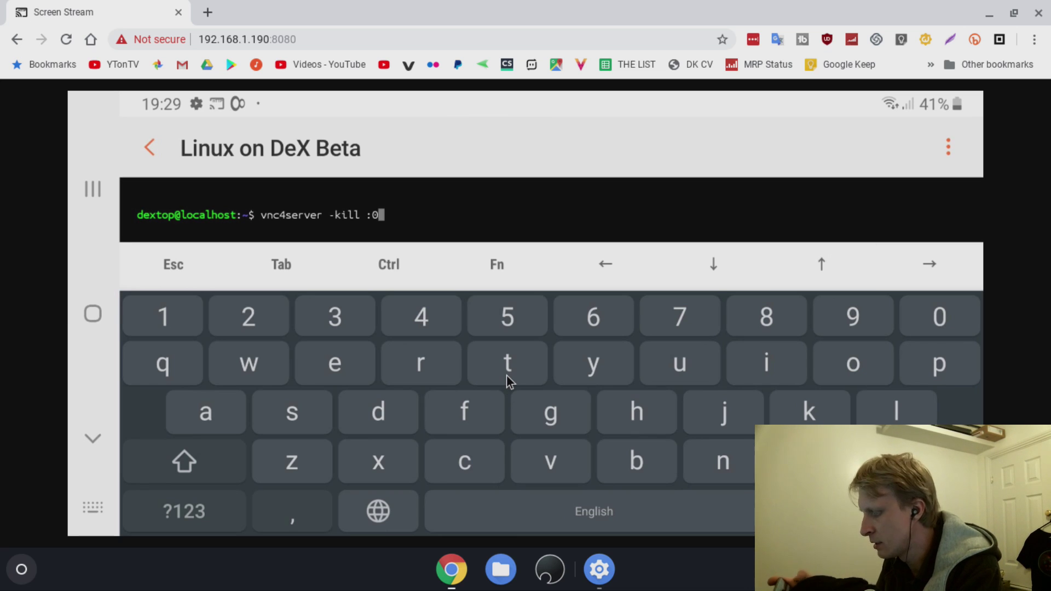
key("Return")
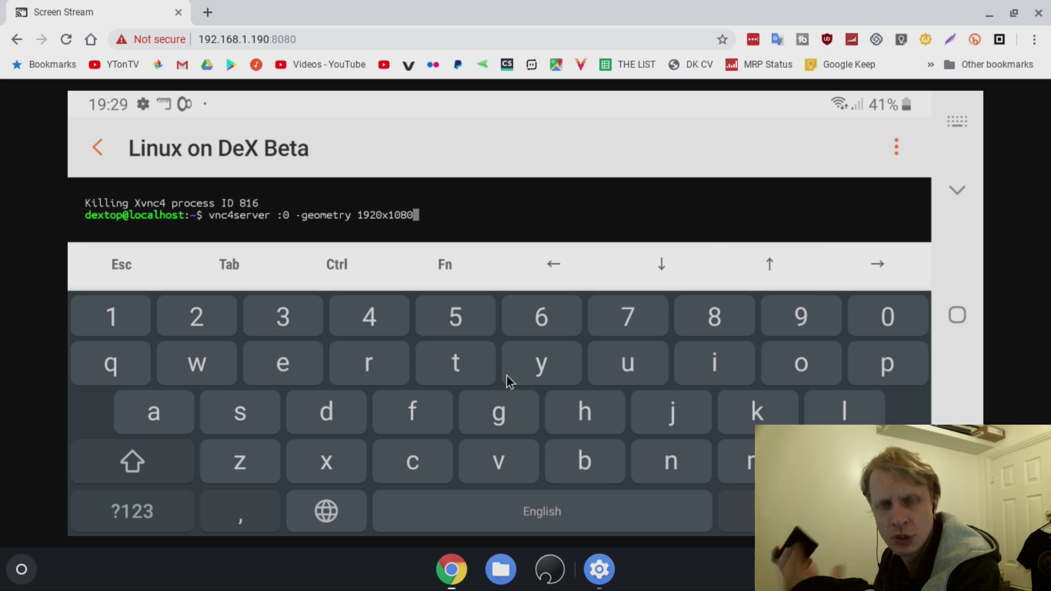
key("Return")
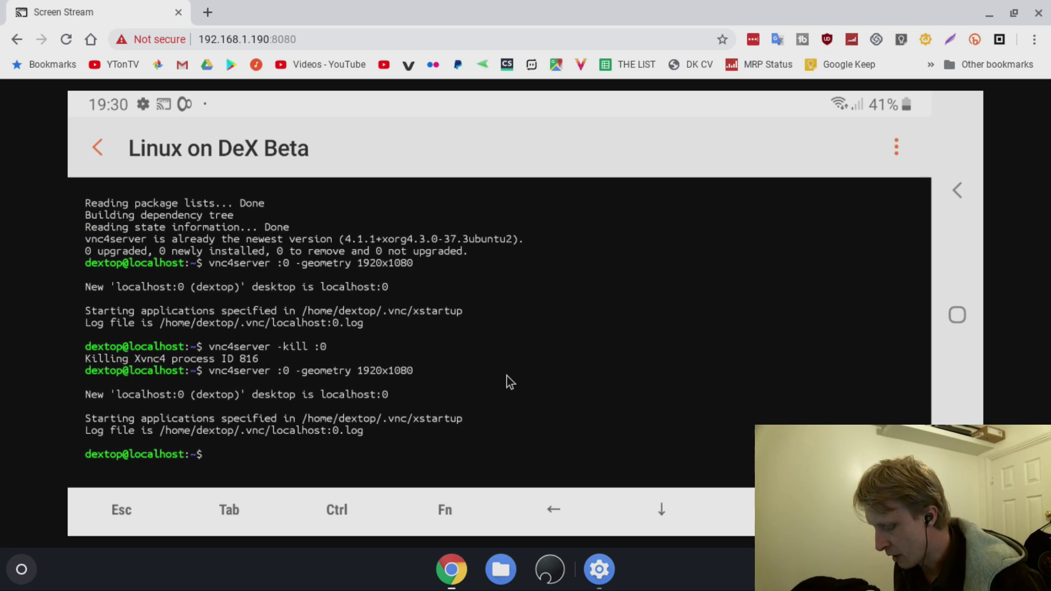
key("super")
- Launch VNC Viewer via 'vnc' search and reconnect to lod, accepting the warning and entering the password
type("vnc")
key("Return")
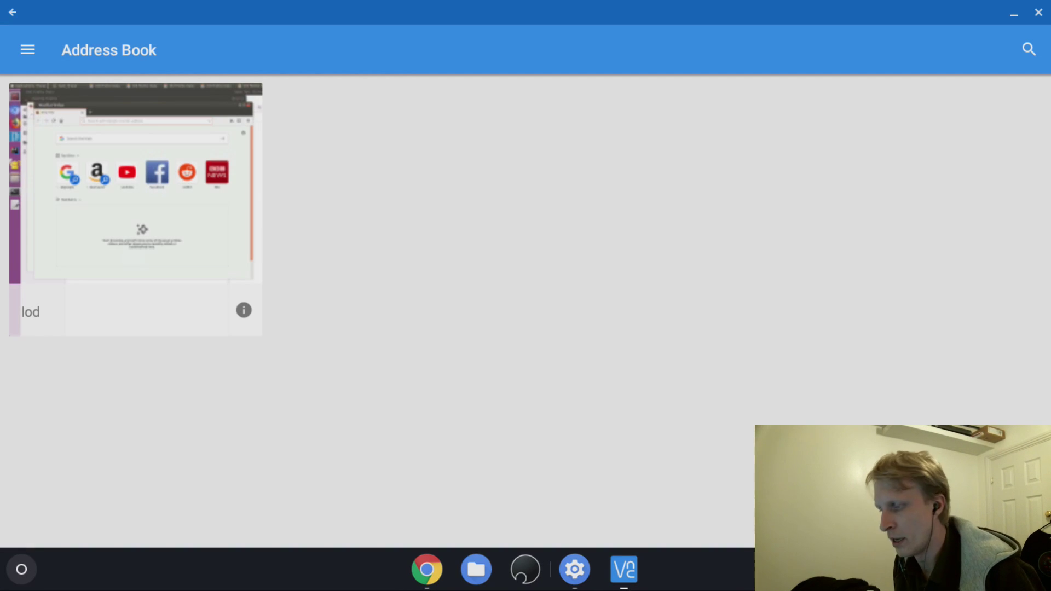
left_click(246, 243)
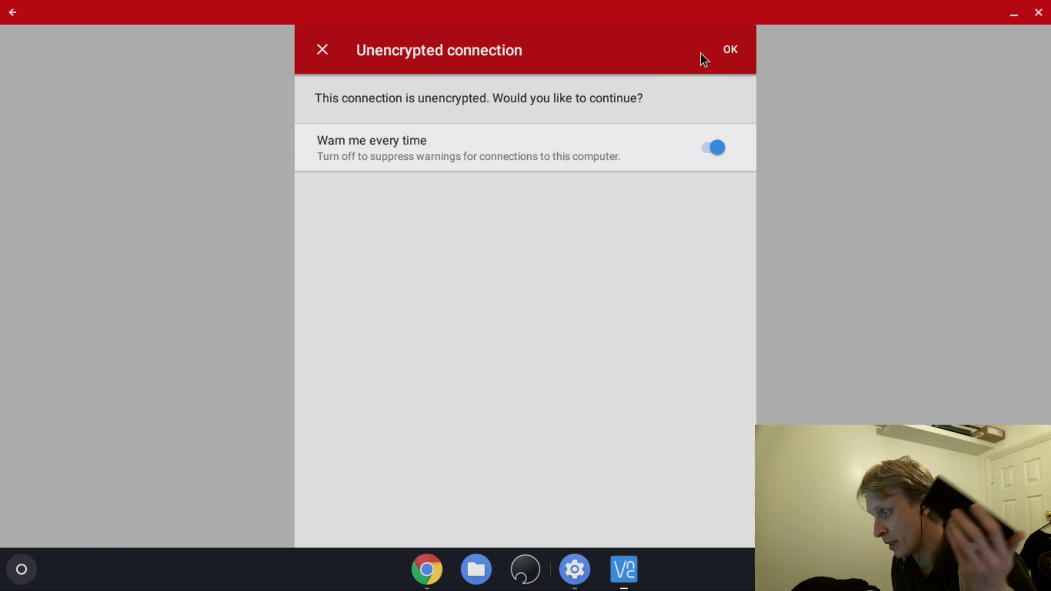
left_click(727, 51)
type("******")
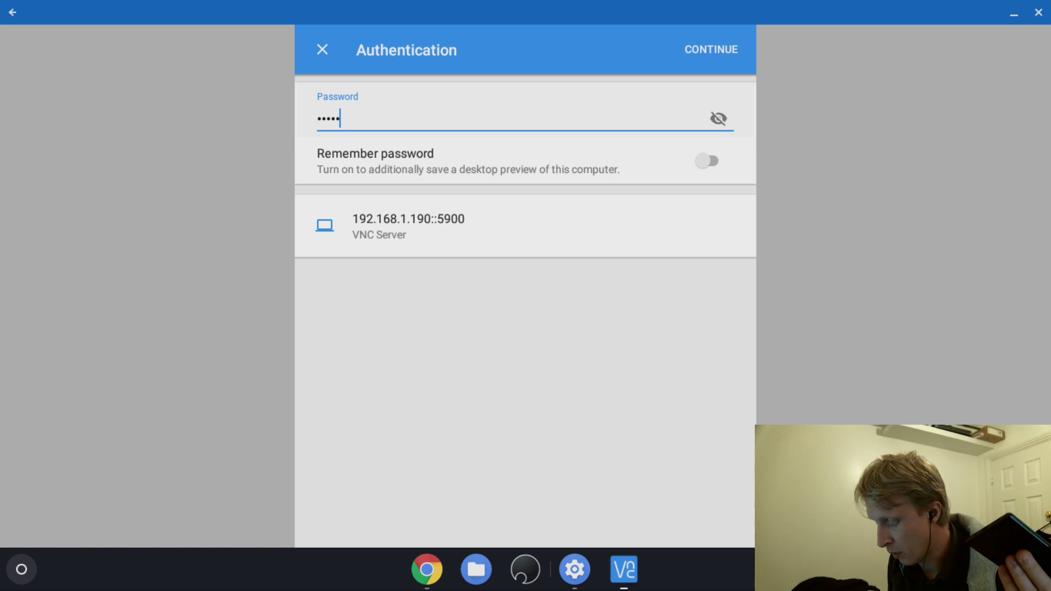
left_click(711, 51)
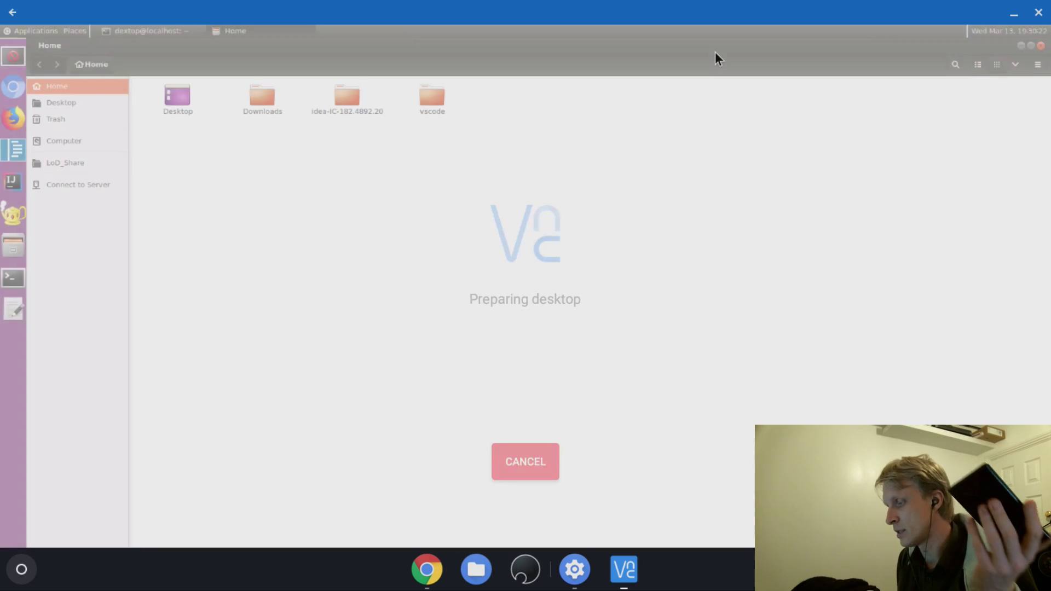